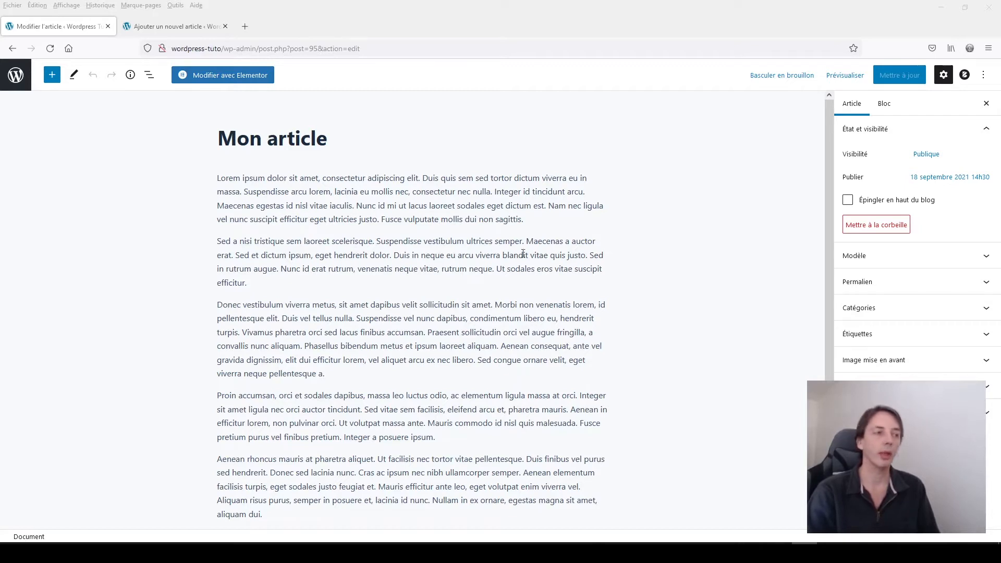
Try a blue text color and a blue background on "pharetra orci sed lacus finibus accumsan" in the third paragraph and clear both colors
left_click_drag(274, 335, 423, 337)
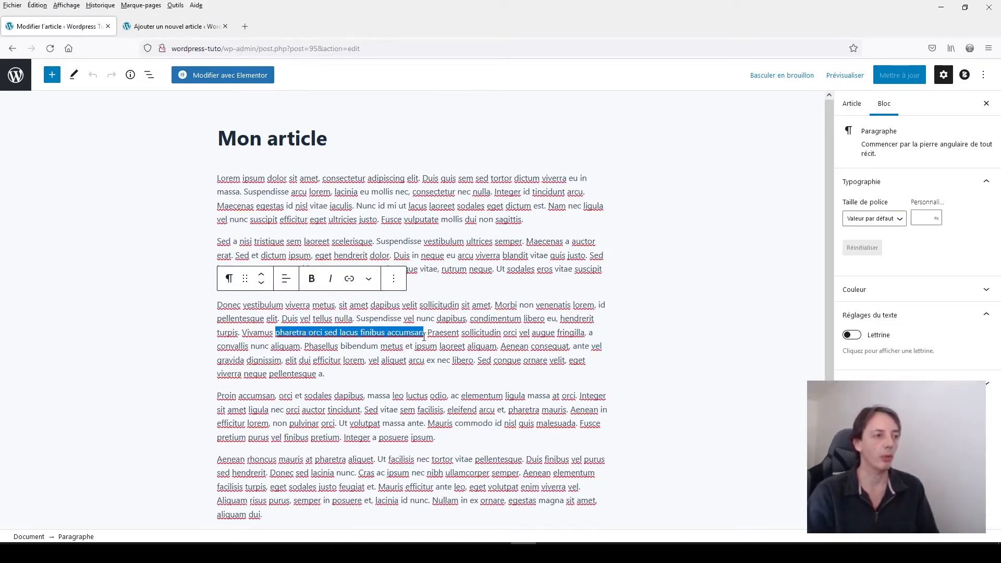
left_click(852, 297)
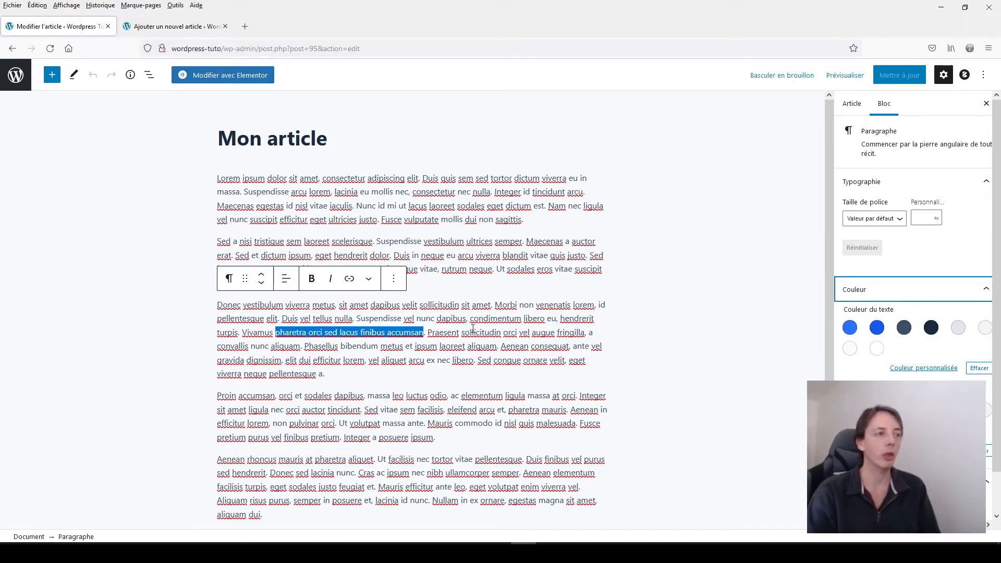
left_click(850, 328)
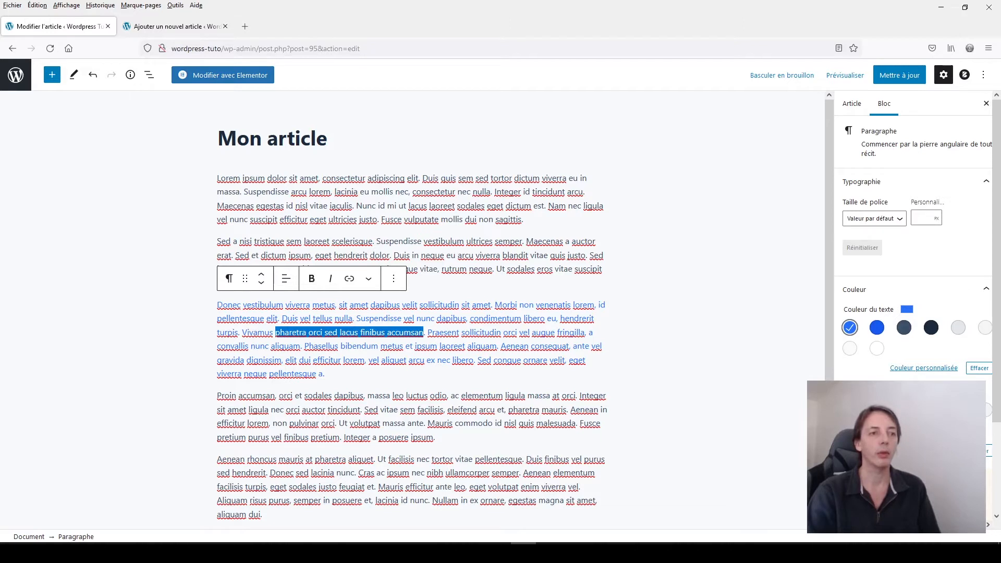
left_click(849, 410)
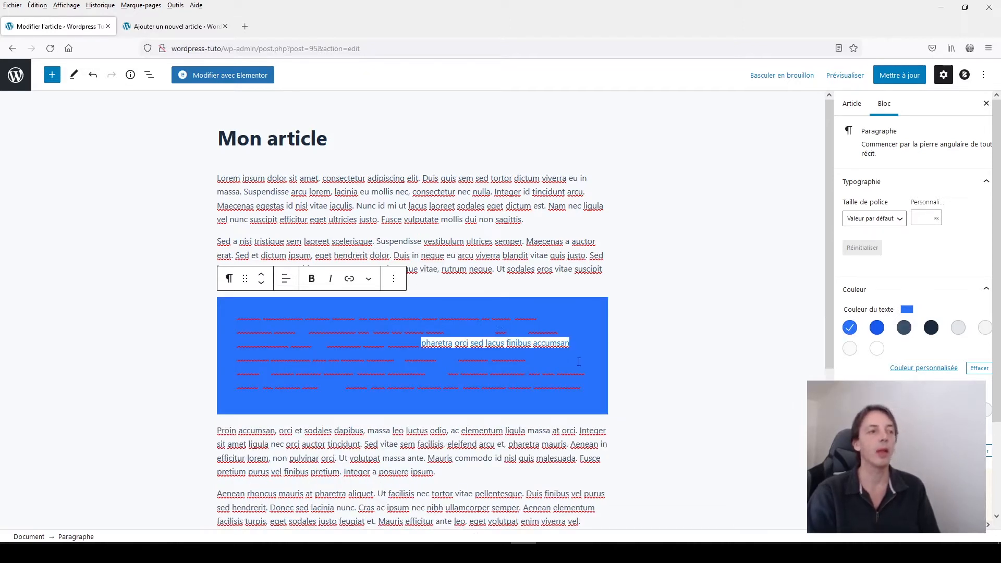
left_click(849, 327)
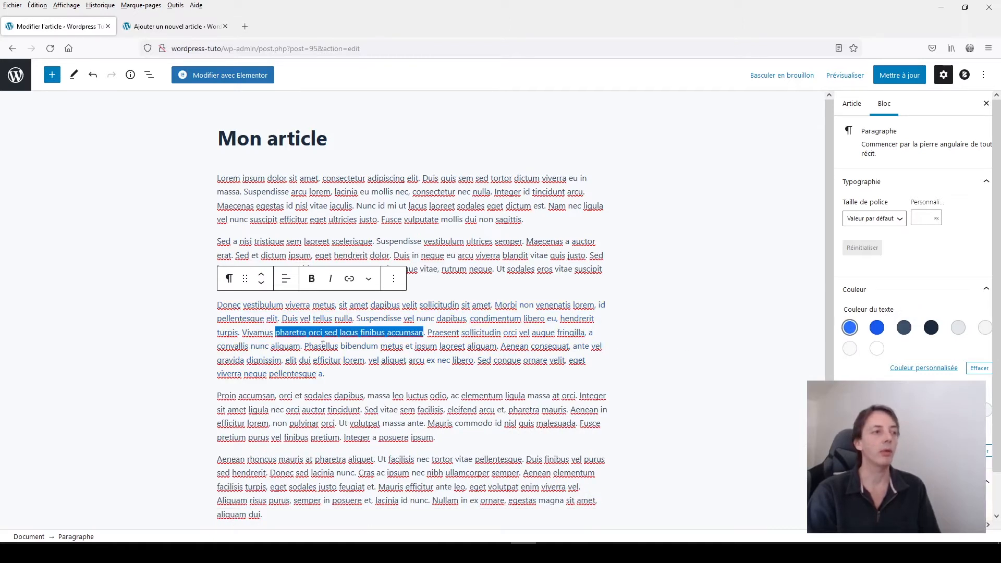
left_click_drag(278, 334, 428, 338)
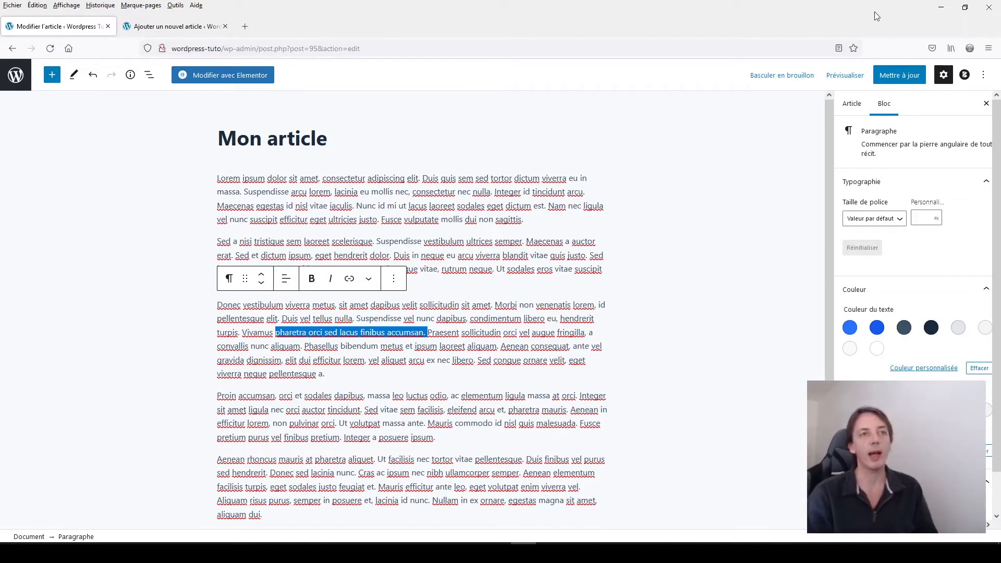
Switch the article to the code editor and examine the block comments and p tags around the last two paragraphs
left_click(984, 78)
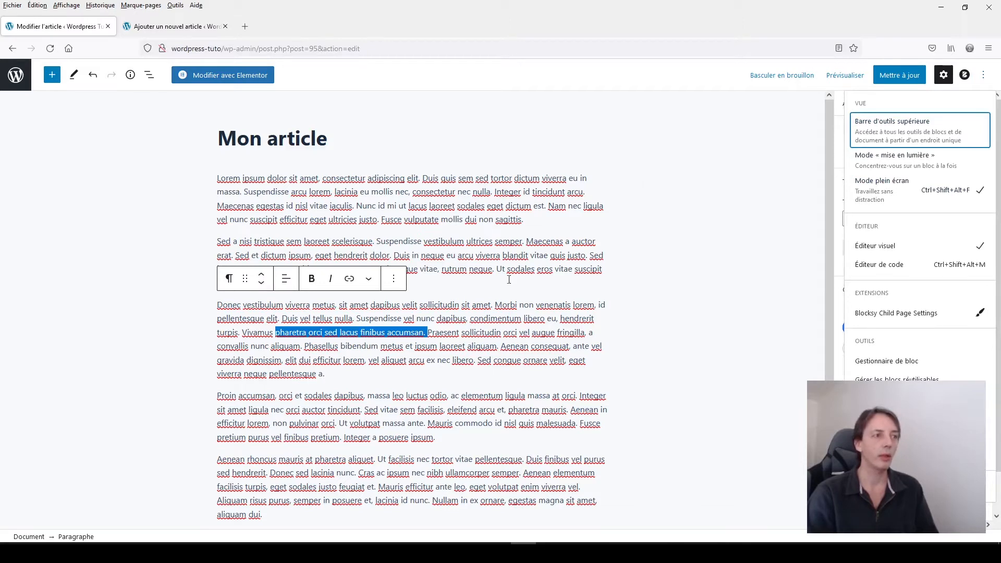
left_click(890, 269)
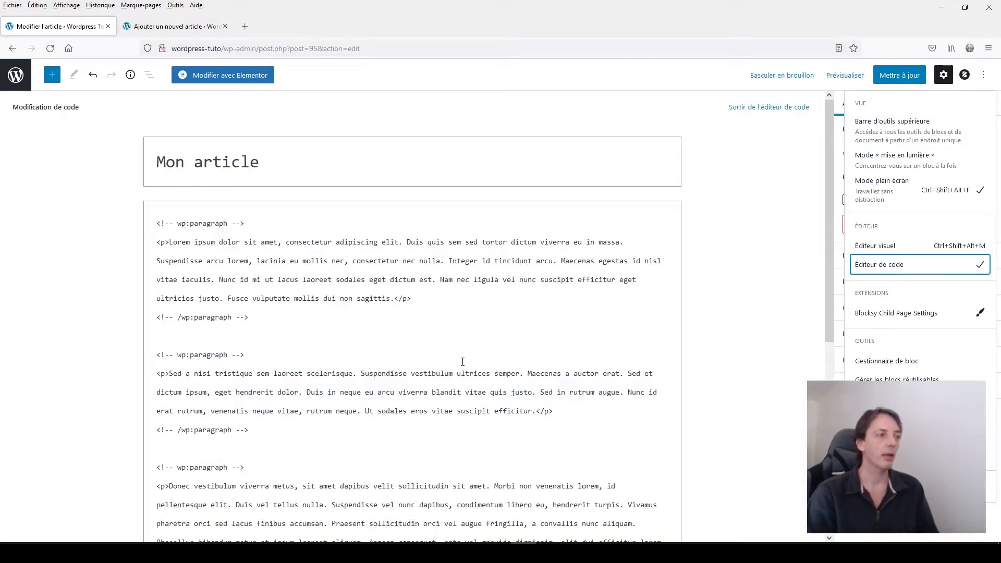
scroll(462, 362, "down", 6)
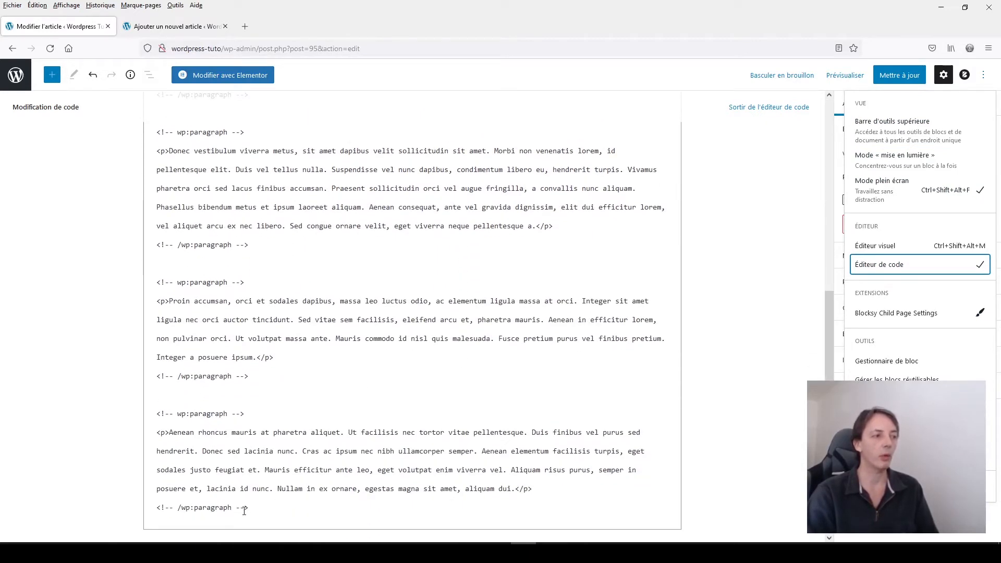
left_click_drag(248, 508, 152, 417)
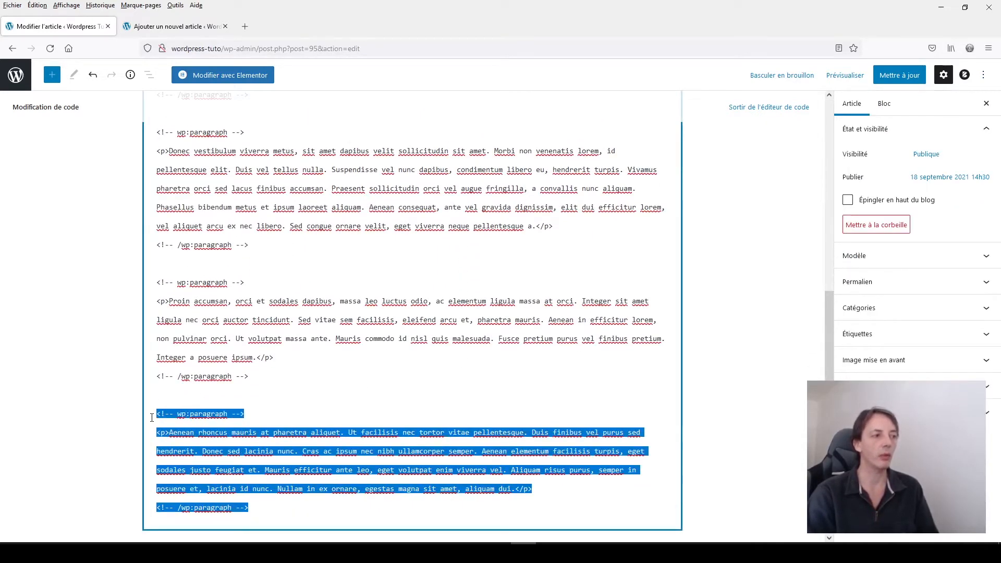
left_click_drag(248, 377, 150, 283)
left_click(297, 392)
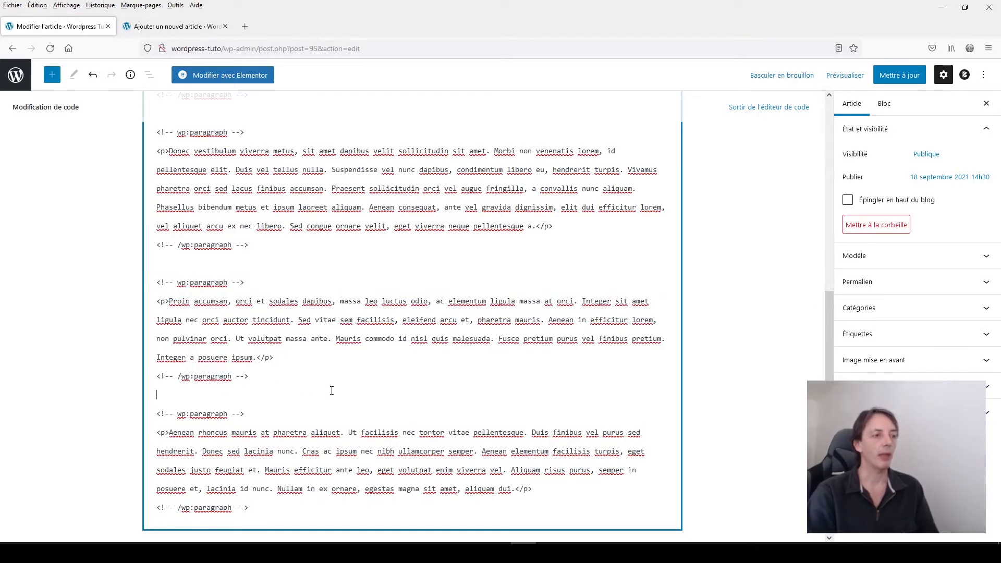
mouse_move(256, 358)
left_mouse_down()
mouse_move(272, 359)
mouse_move(259, 360)
left_mouse_up()
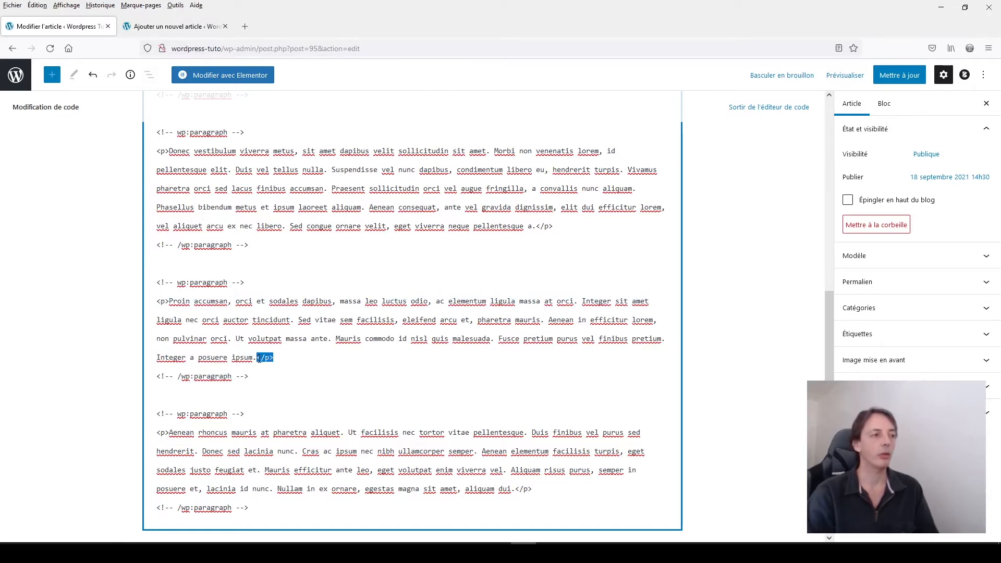
left_click_drag(168, 301, 155, 301)
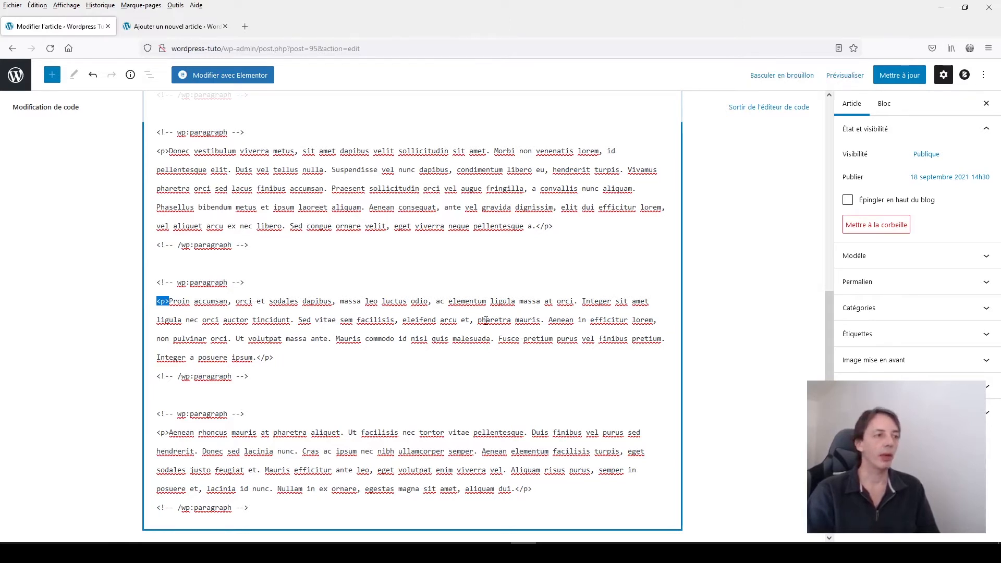
Insert the opening tag <span class="blue"> directly before "Sed vitae sem facilisis" in the fourth paragraph
left_click(299, 320)
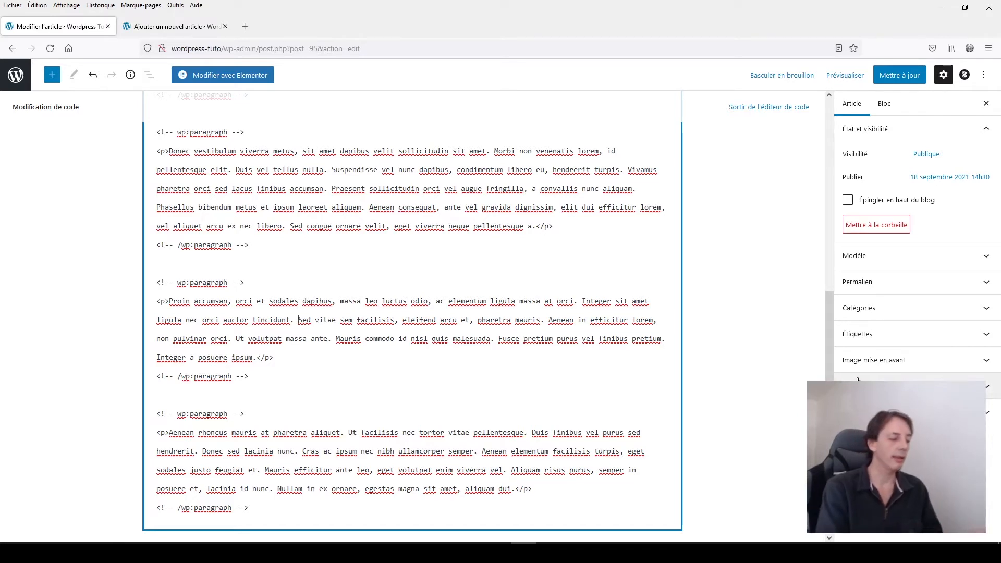
type("<")
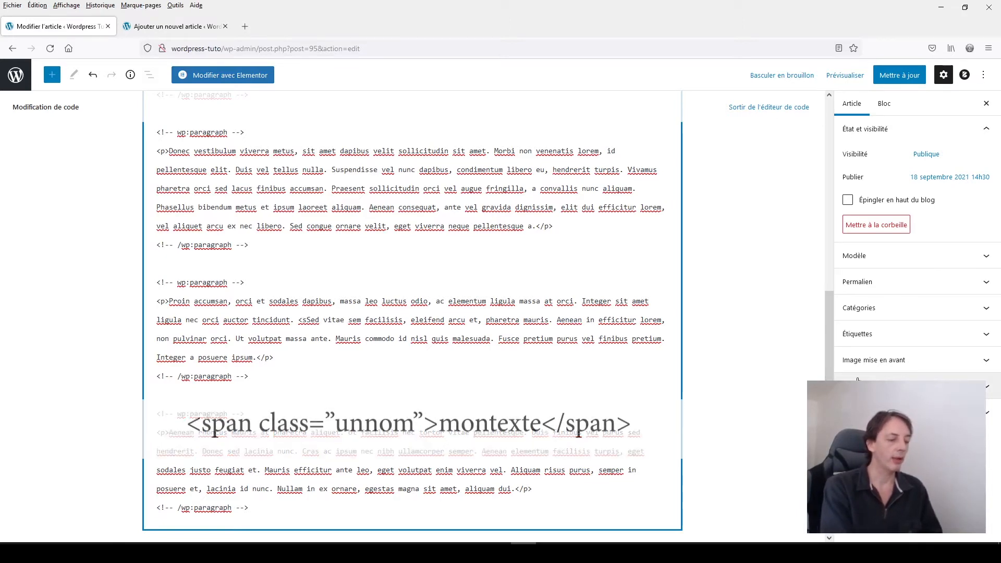
type("span ")
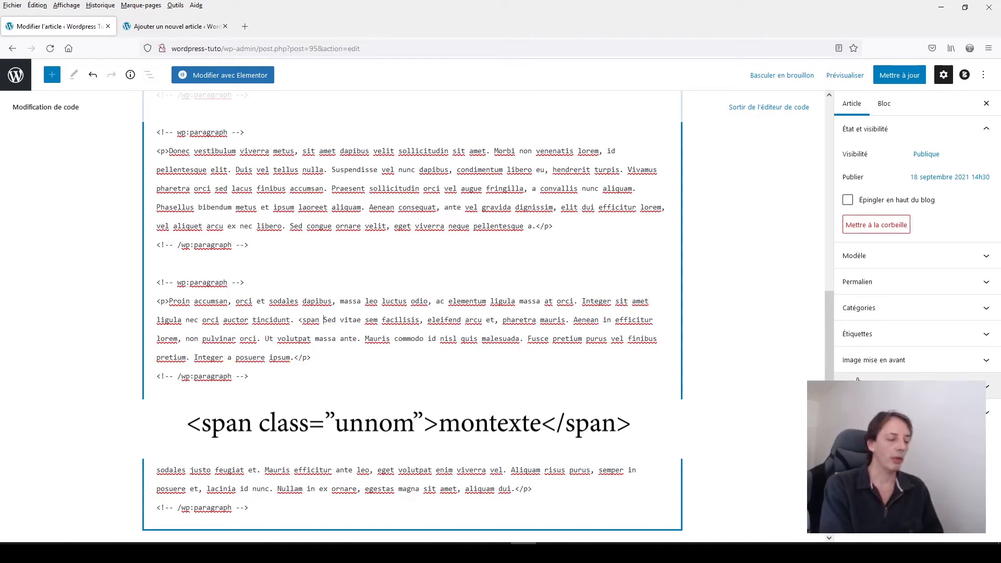
type("cla")
type("ss=\"")
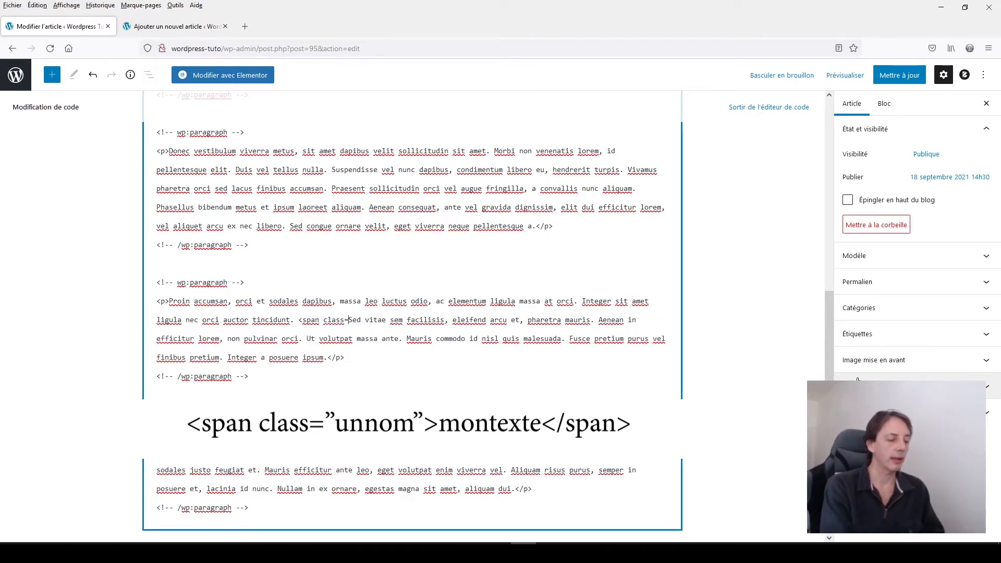
type("blue\"")
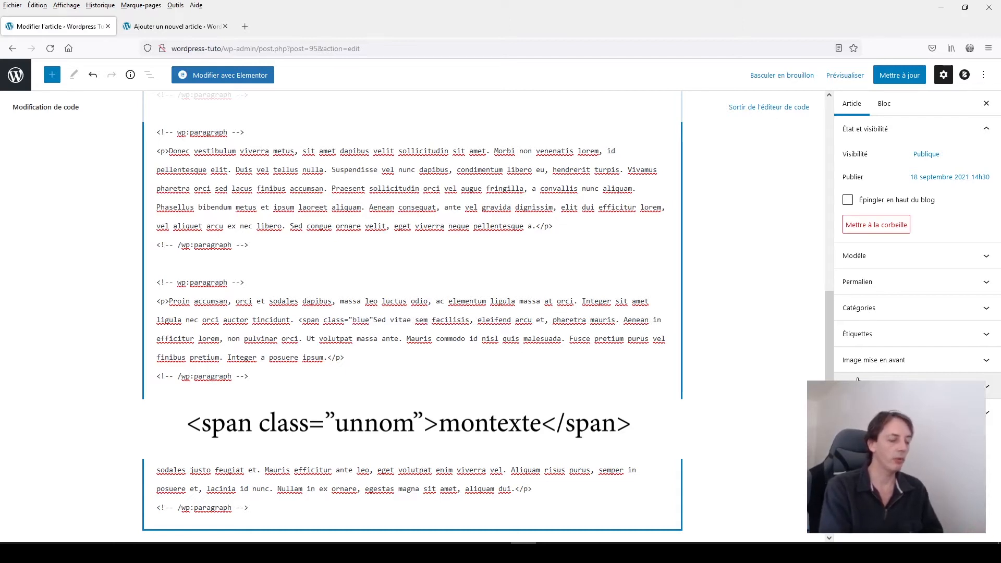
type(">")
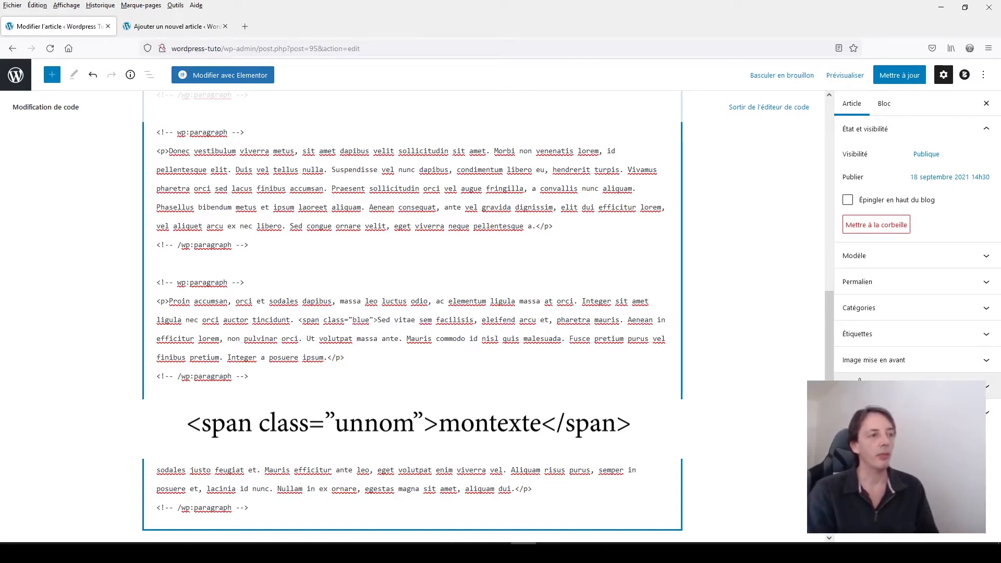
Close the span in the fourth paragraph with </span> after "pharetra mauris", before the full stop
left_click(378, 323)
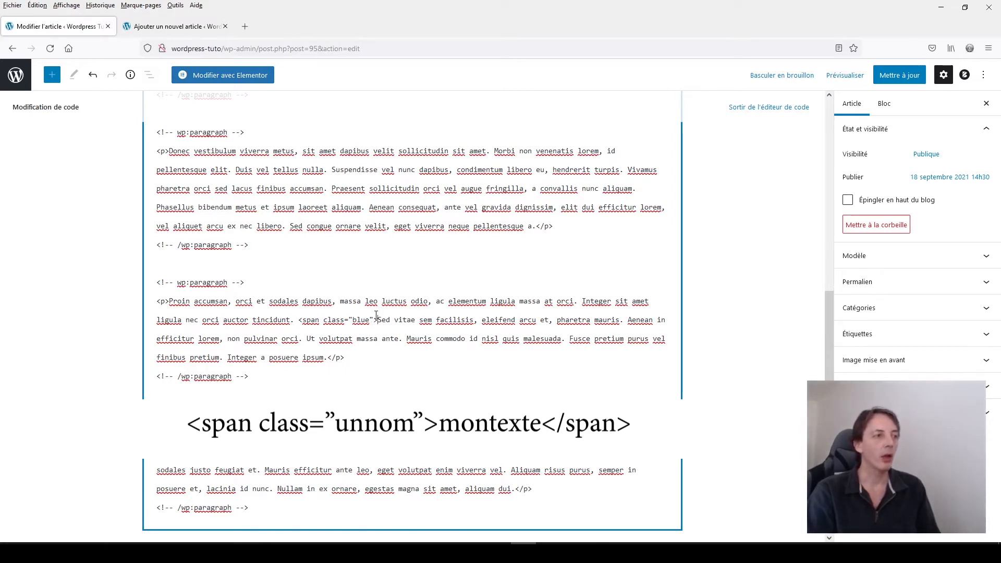
left_click(620, 322)
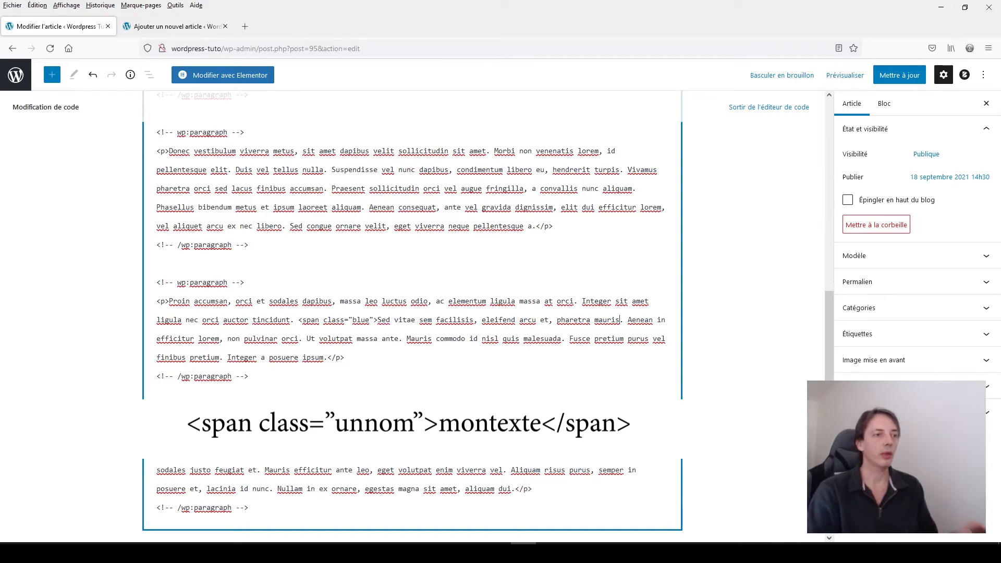
type("<")
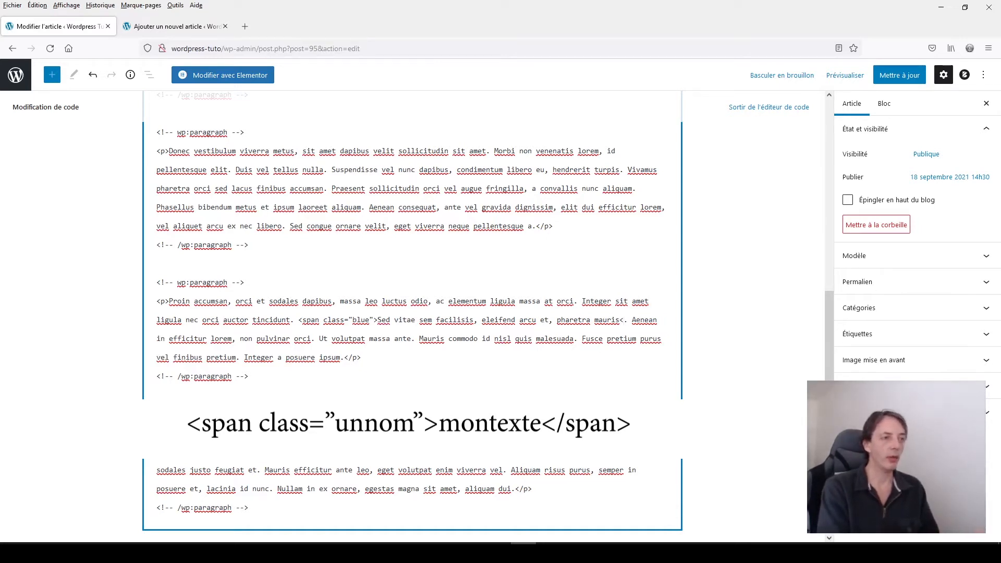
type("/")
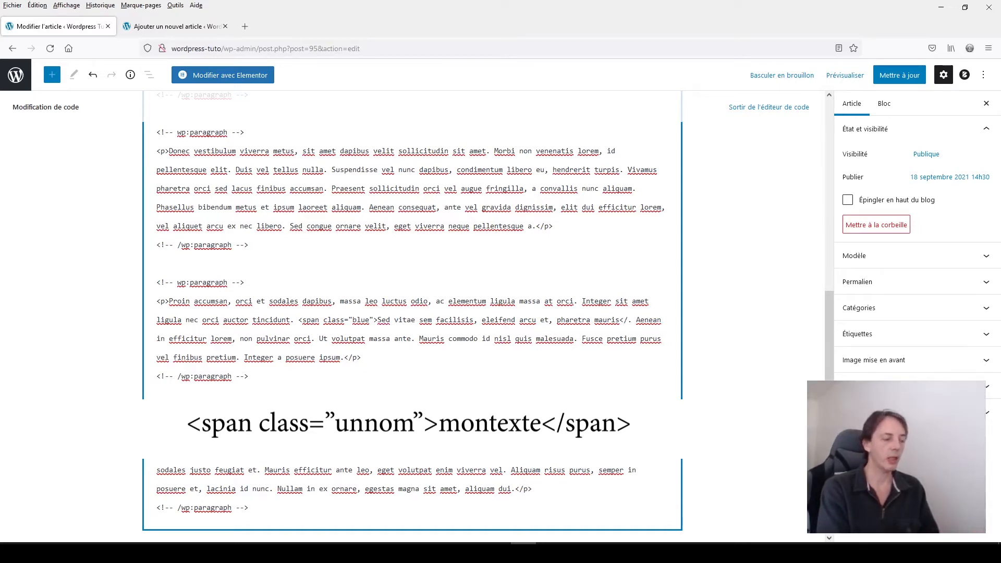
type("span>.")
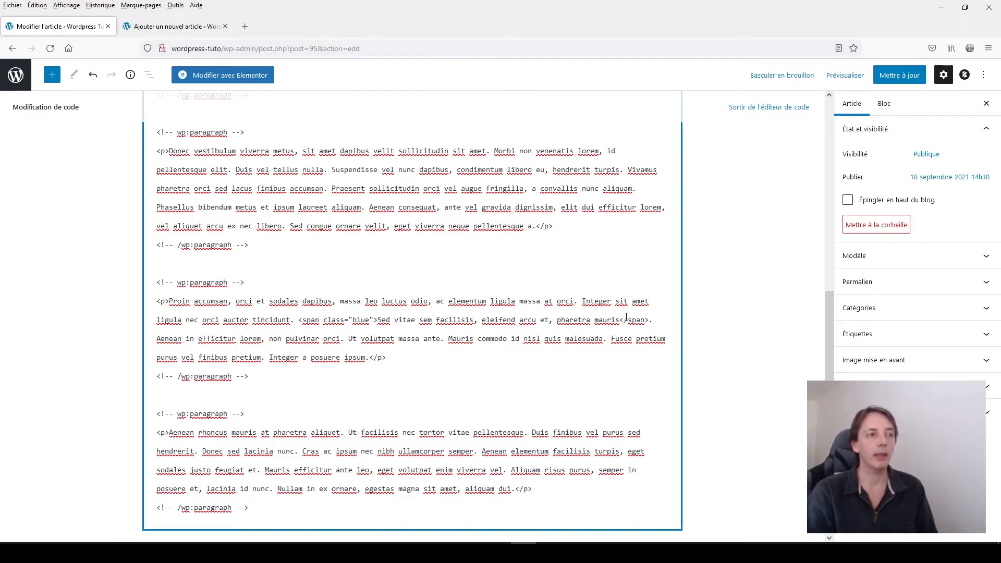
Wrap "Praesent sollicitudin orci vel augue fringilla" in the third paragraph with a copy of <span class="blue"> and a closing </span>
left_click_drag(620, 319, 376, 320)
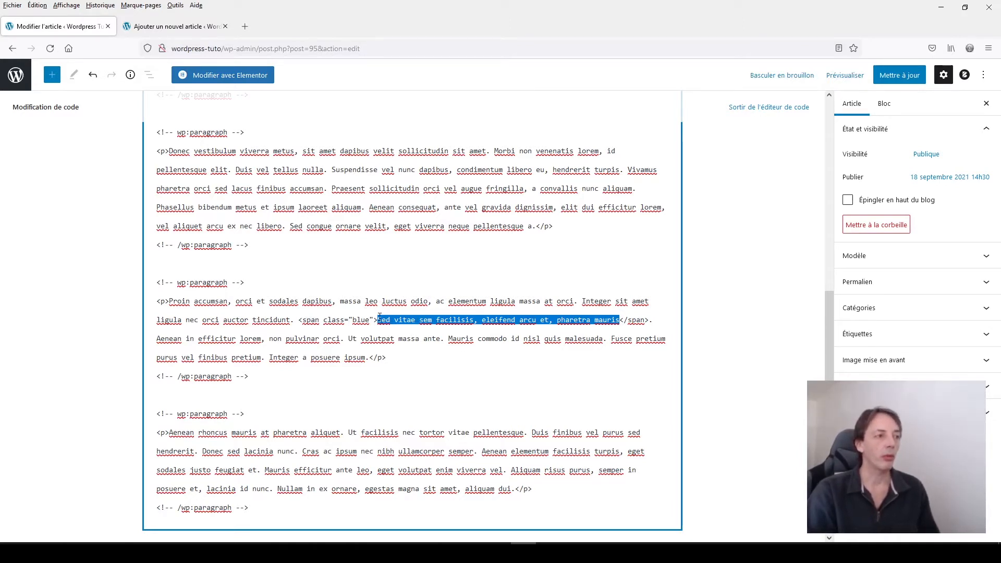
left_click_drag(377, 320, 298, 320)
key("ctrl+c")
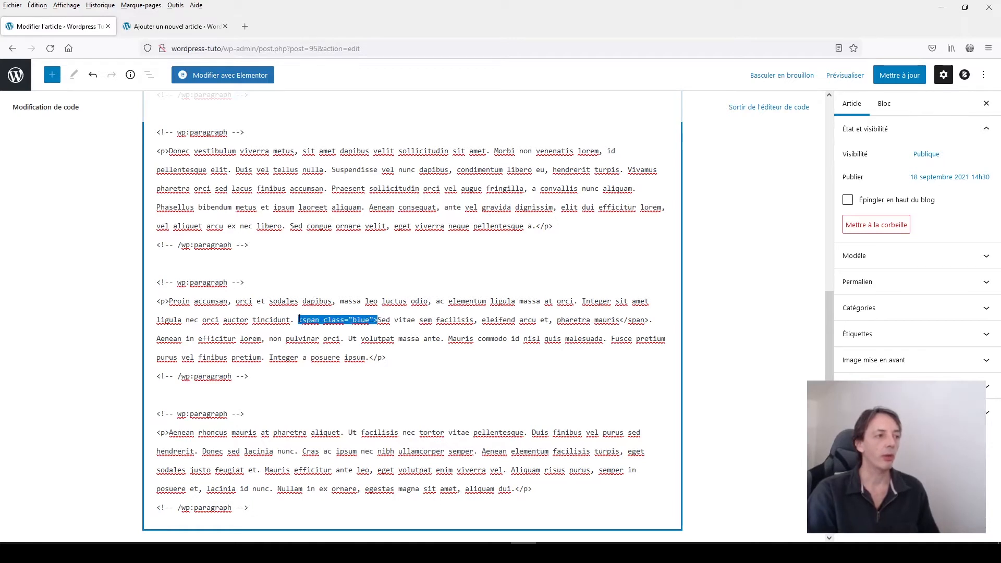
left_click(335, 185)
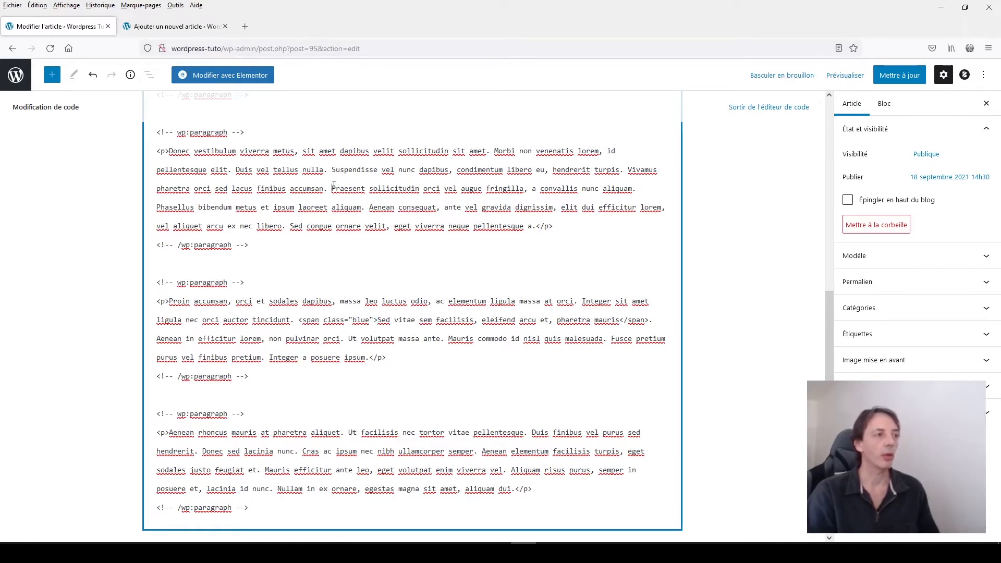
key("ctrl+v")
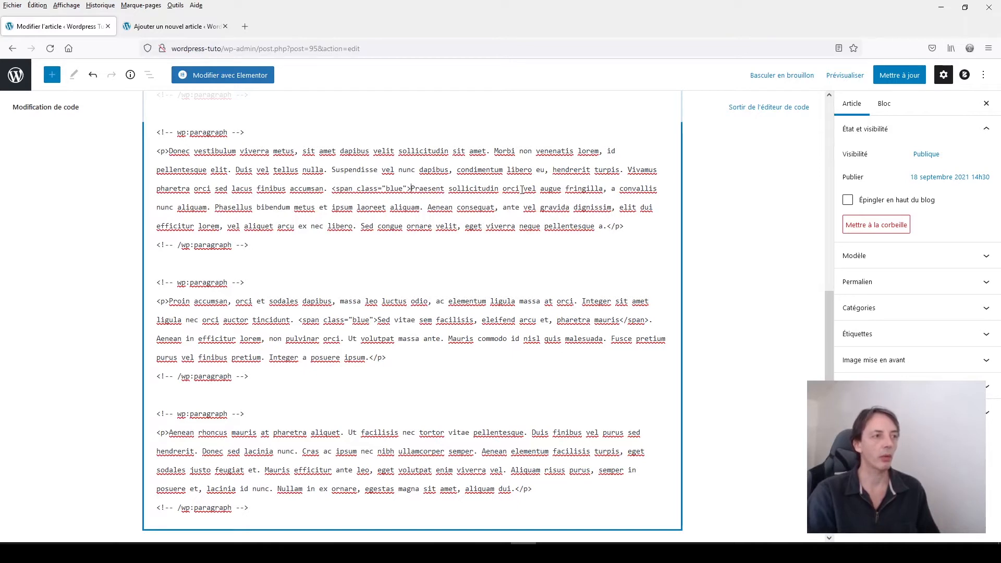
left_click(604, 189)
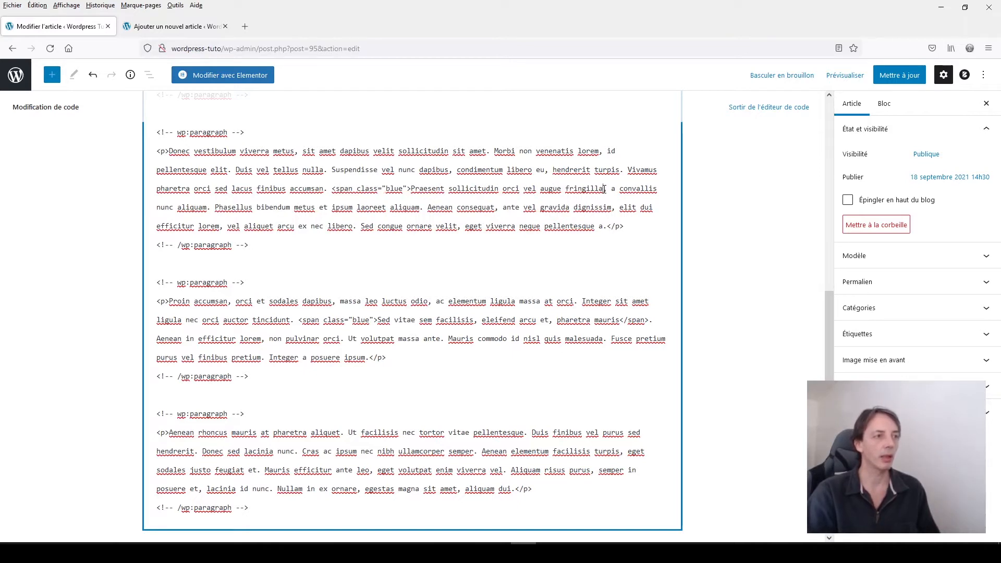
type("</span>")
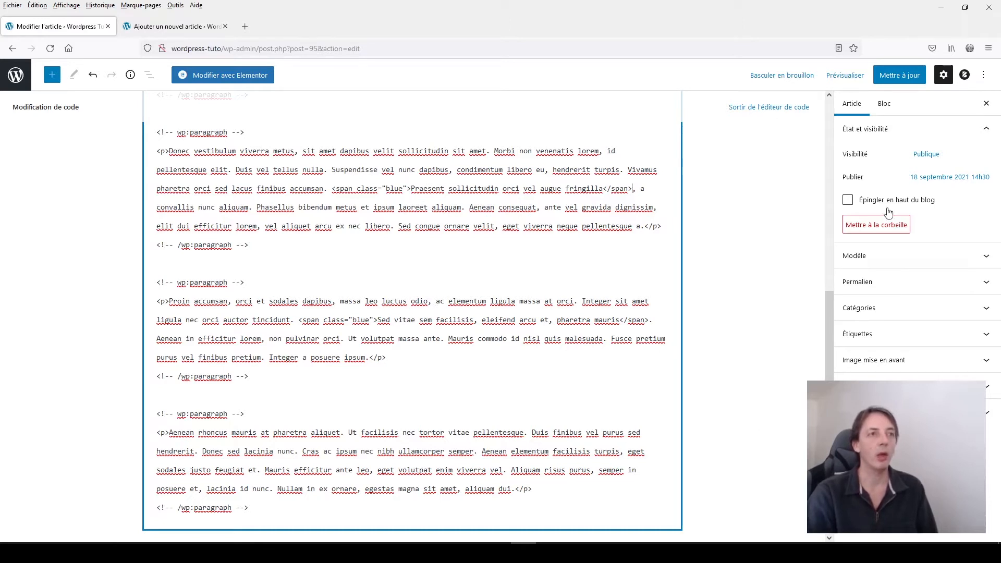
Update the published article and switch back to the visual editor to check its paragraphs
left_click(903, 79)
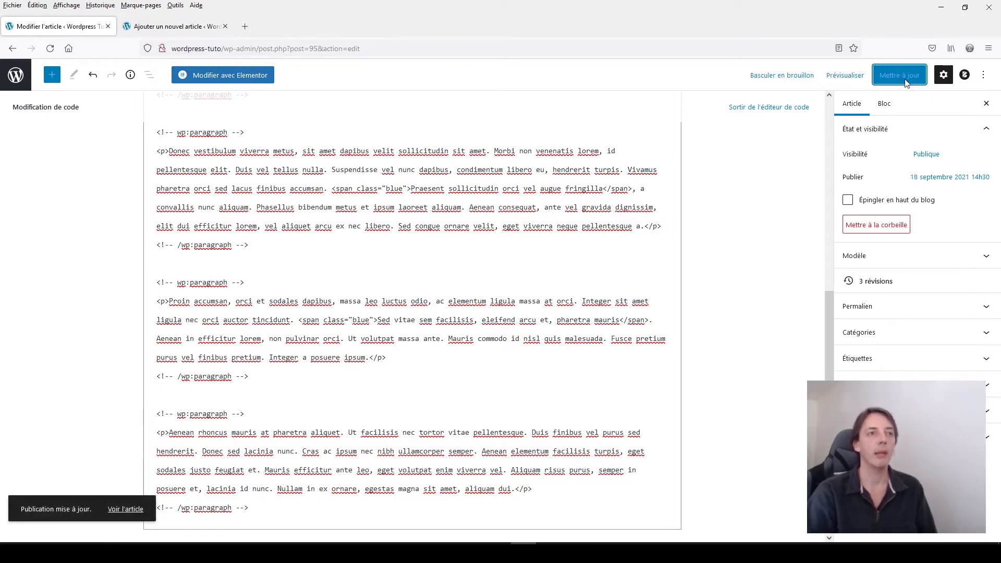
left_click(983, 78)
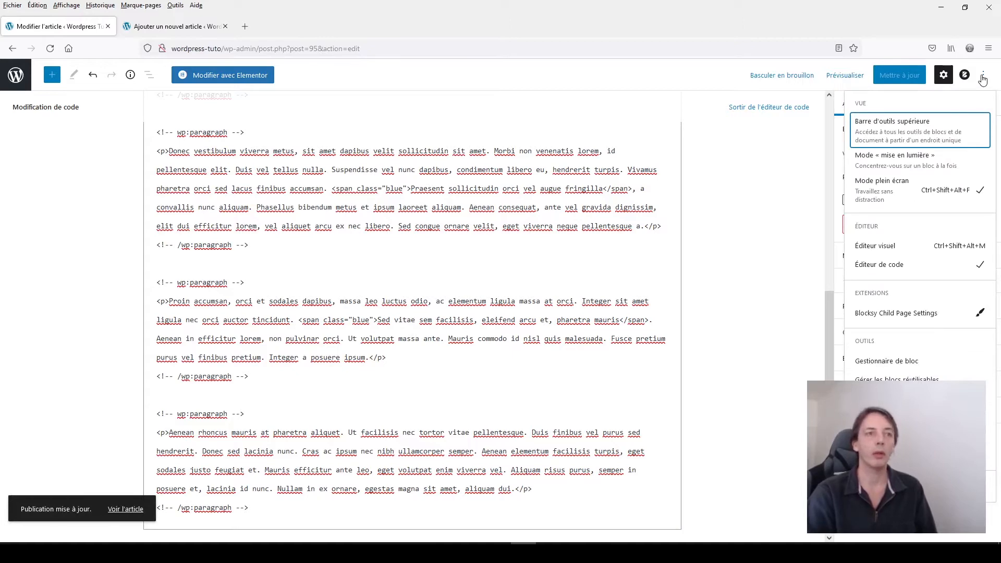
left_click(880, 246)
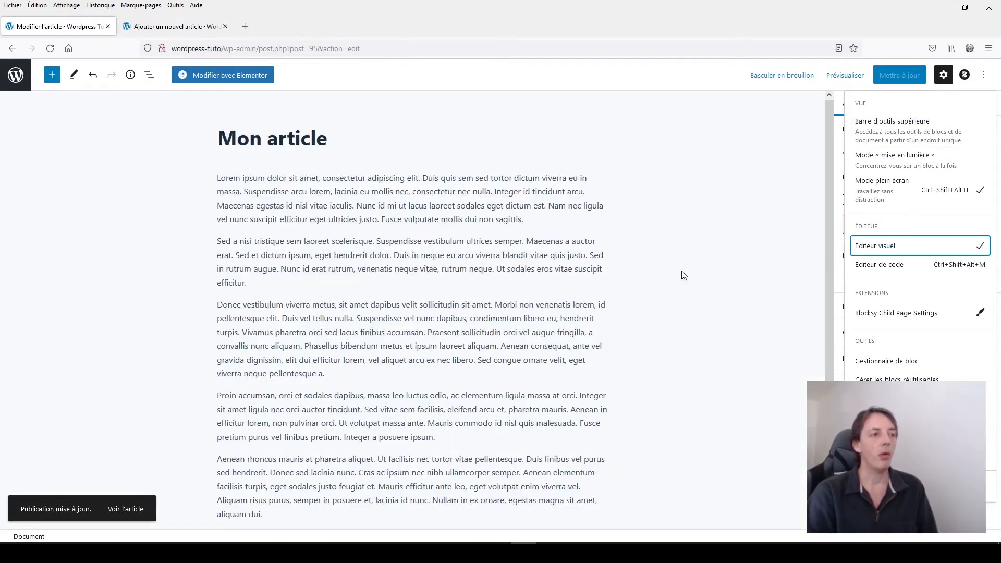
scroll(683, 275, "down", 4)
scroll(683, 275, "up", 4)
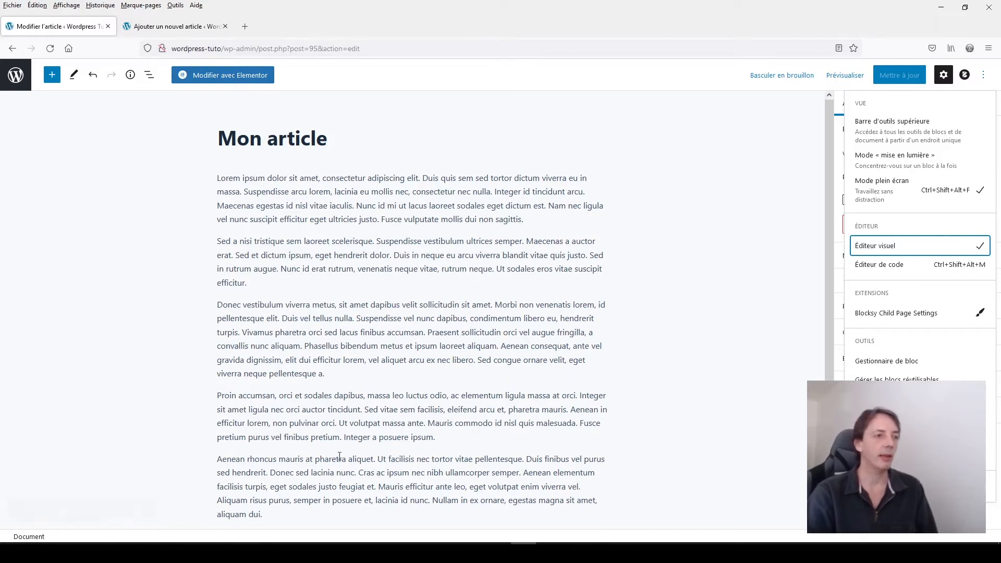
Preview the article in a new browser tab and open the additional CSS editor in the site customizer
left_click(845, 76)
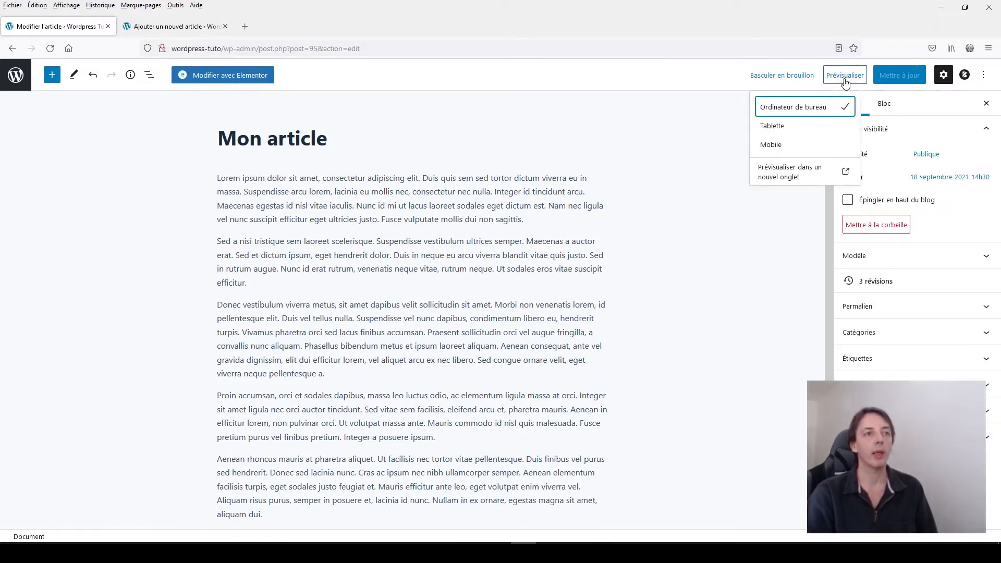
left_click(777, 173)
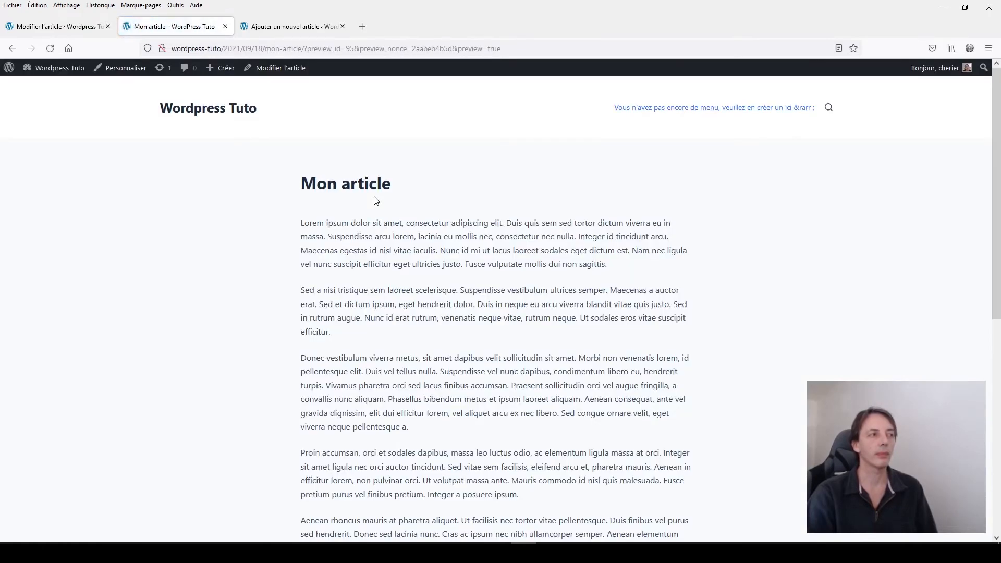
left_click(130, 70)
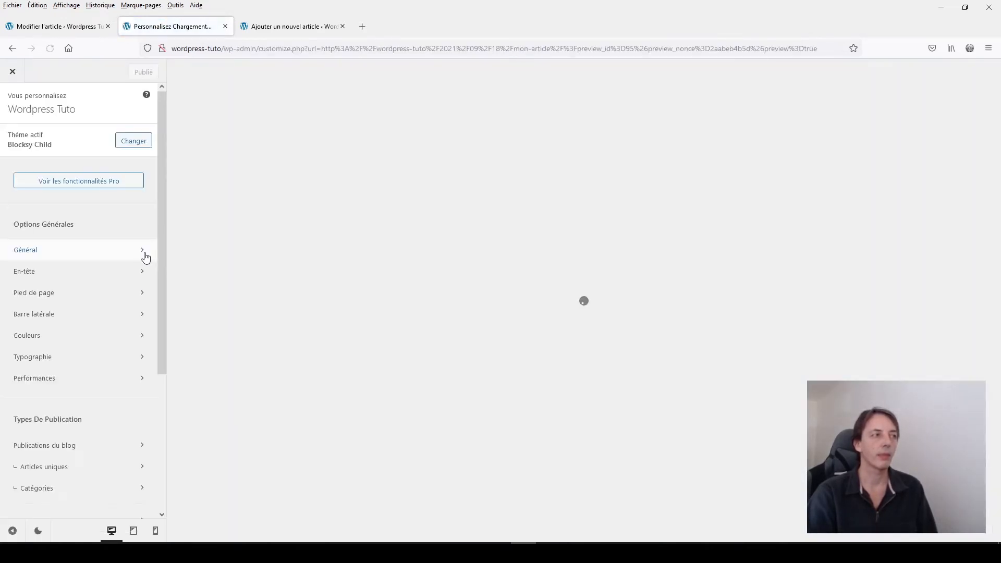
scroll(146, 257, "down", 3)
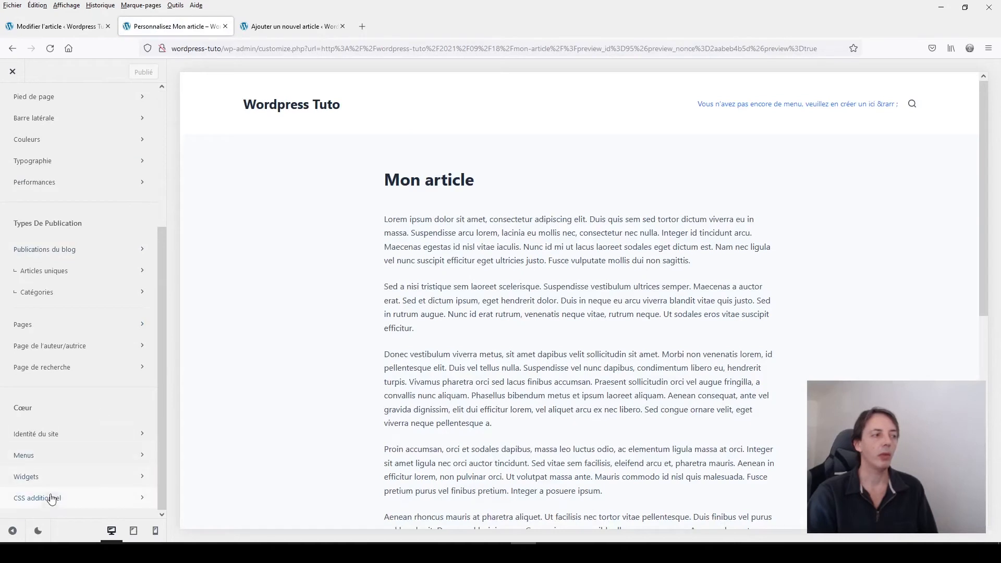
left_click(44, 498)
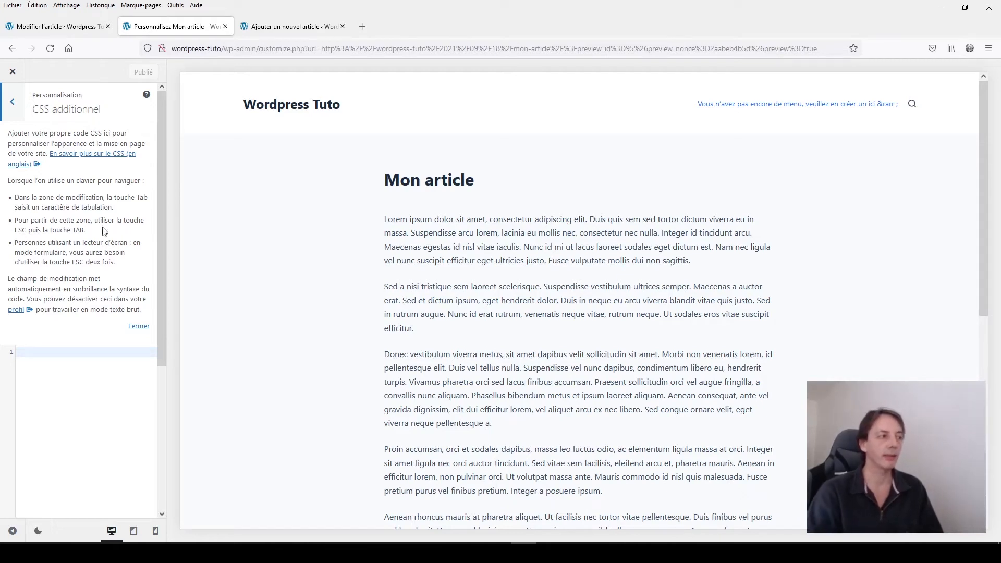
Write a CSS rule for the .blue class containing the declaration color:blue;
left_click(43, 351)
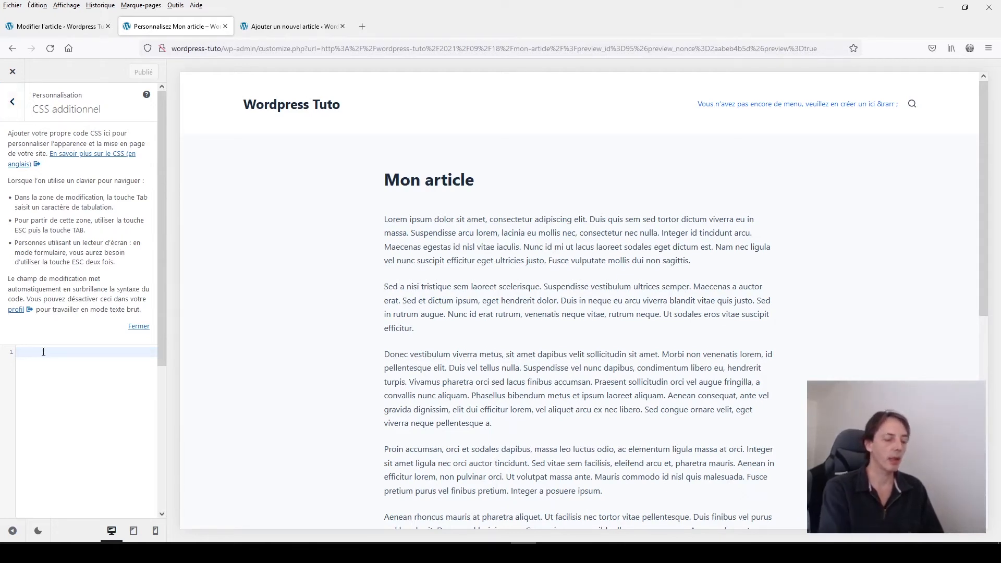
type(".blue")
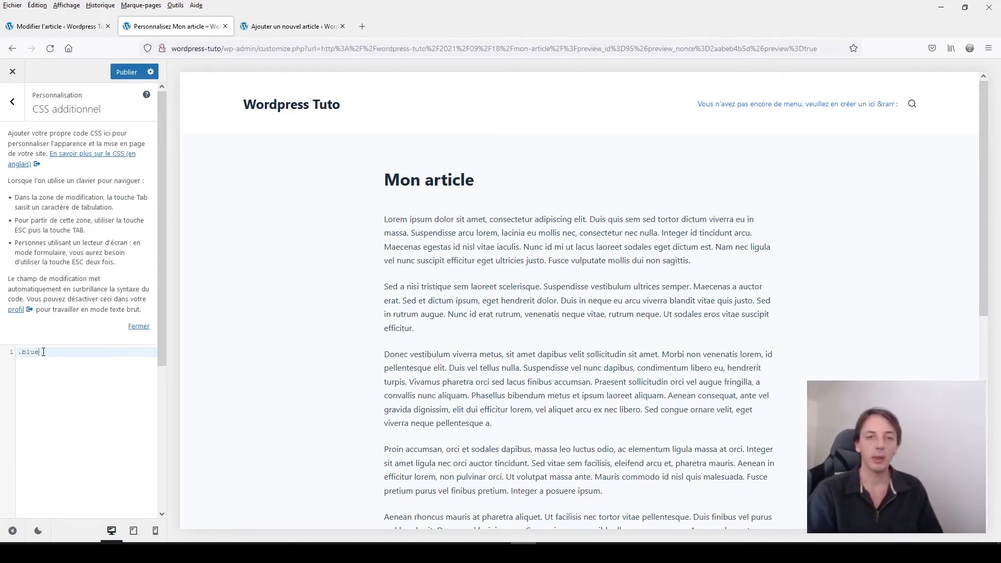
type("{")
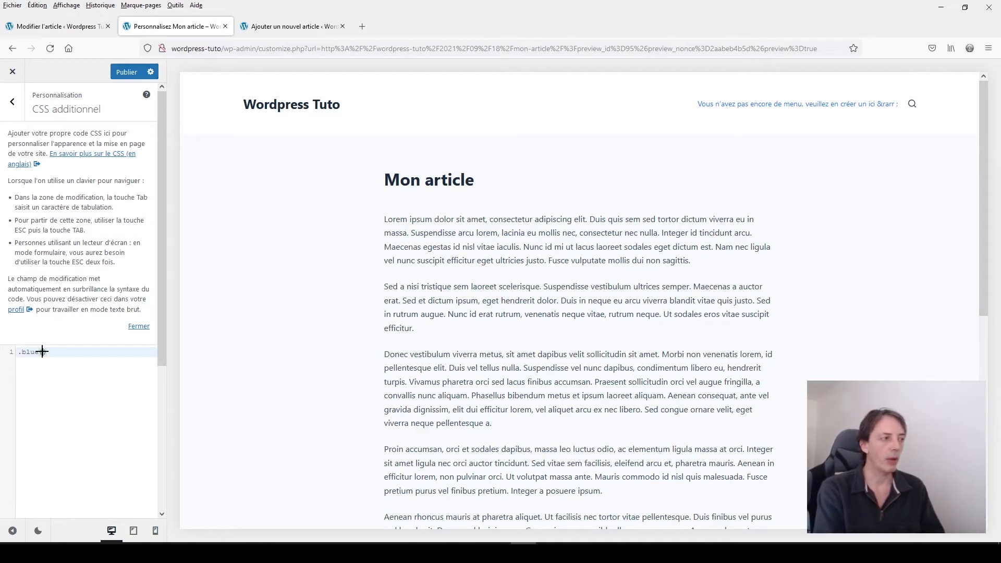
key("Return")
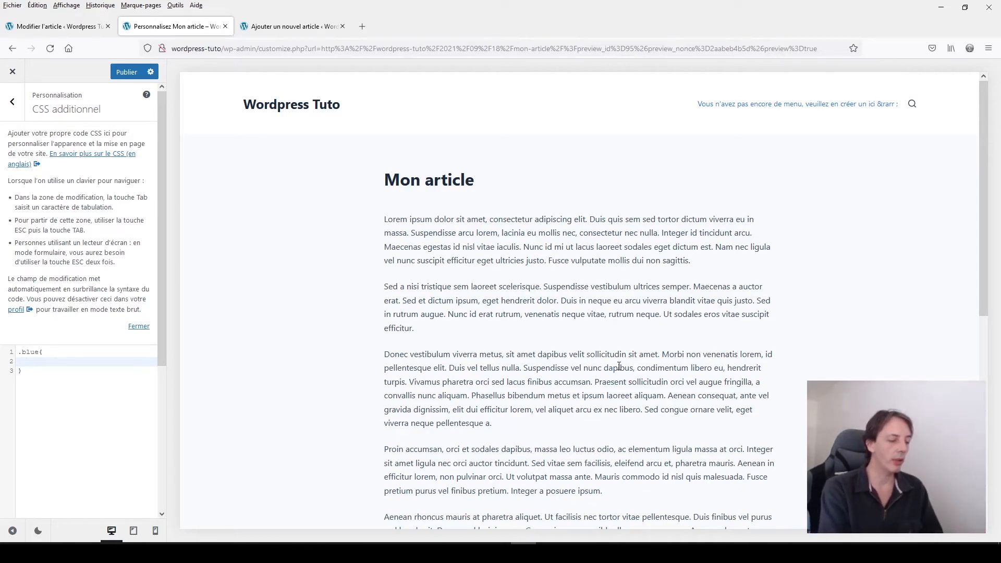
type("olor:")
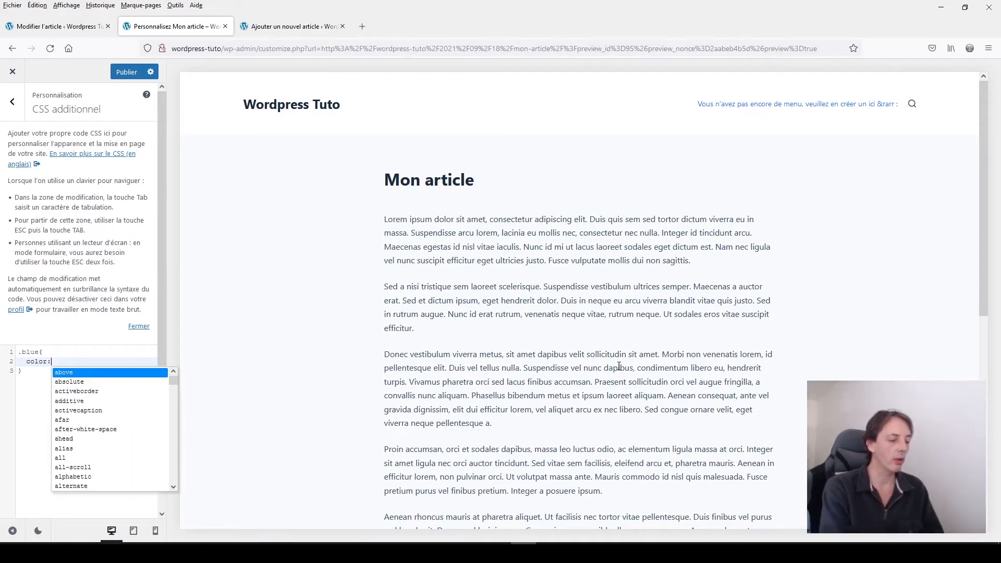
type("blu")
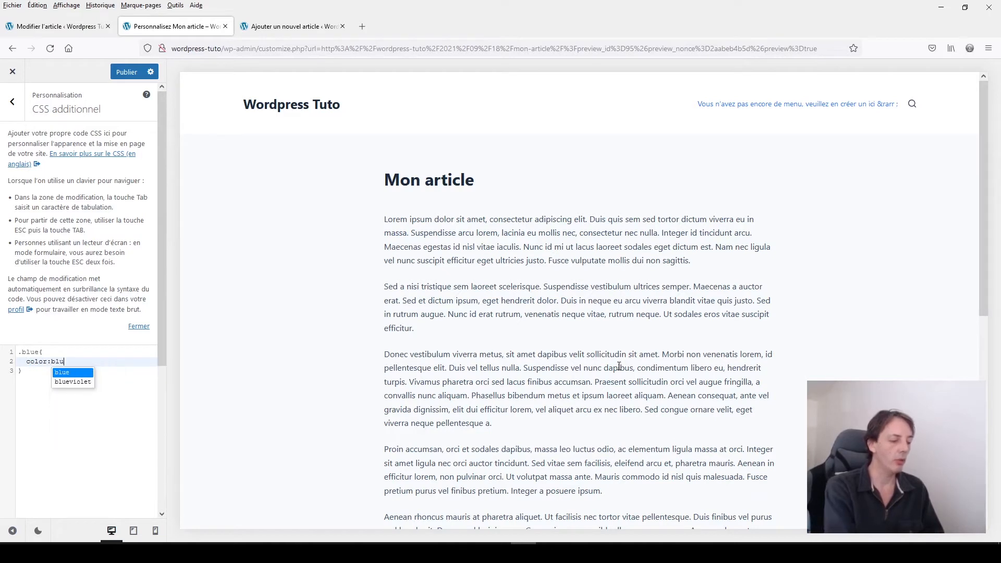
type("e;")
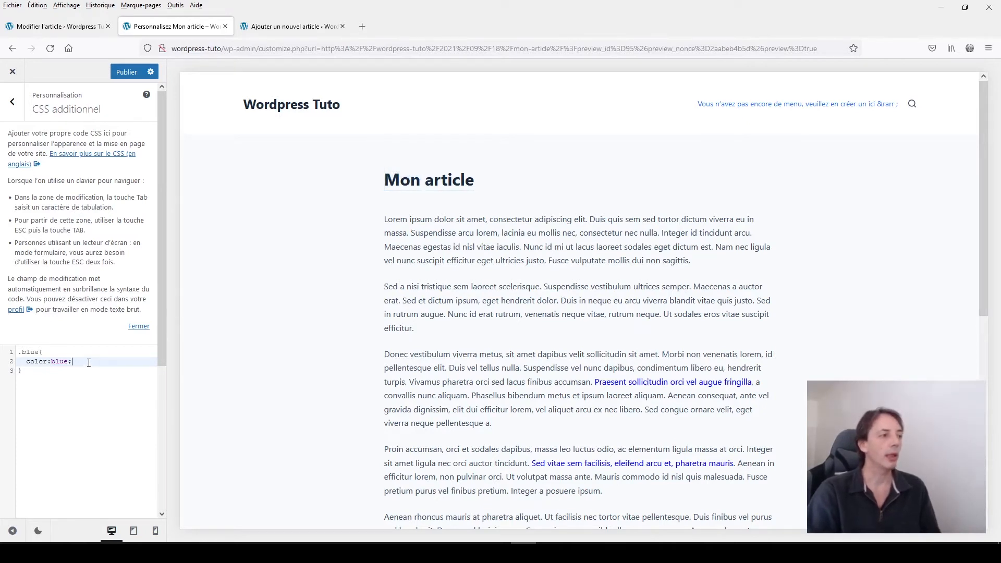
Replace the text color declaration in the .blue rule with background-color:blue;
left_click_drag(89, 363, 25, 361)
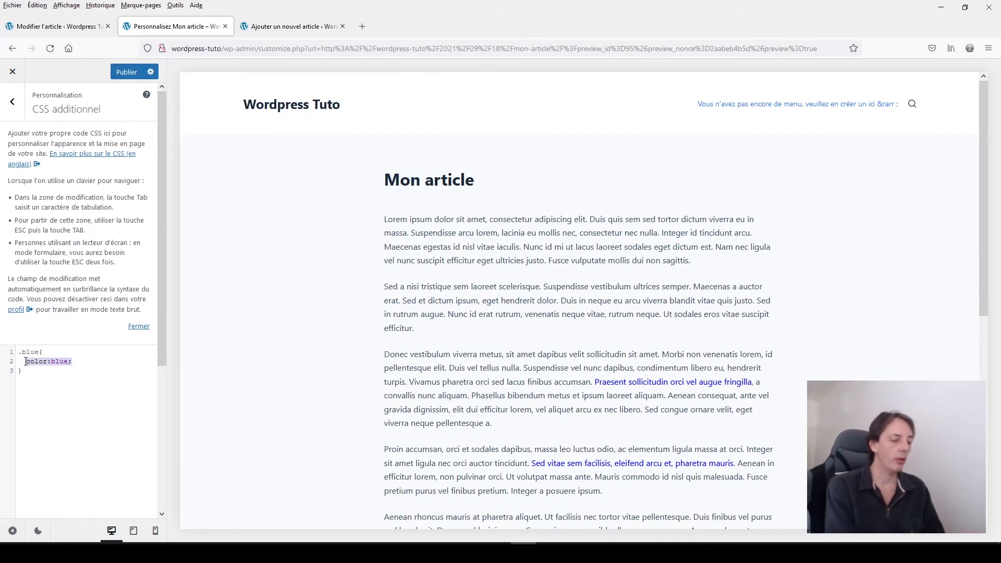
type("b")
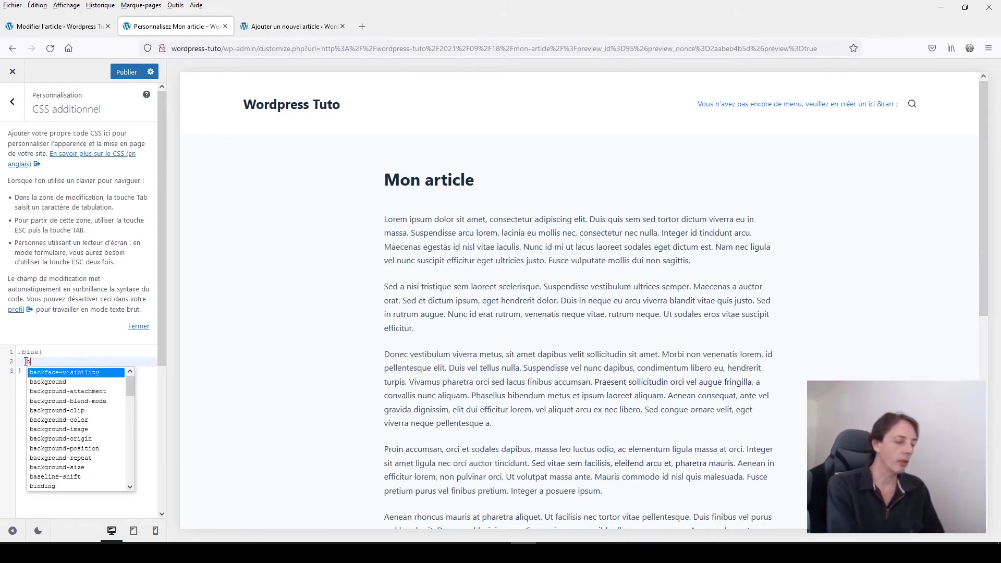
type("ack")
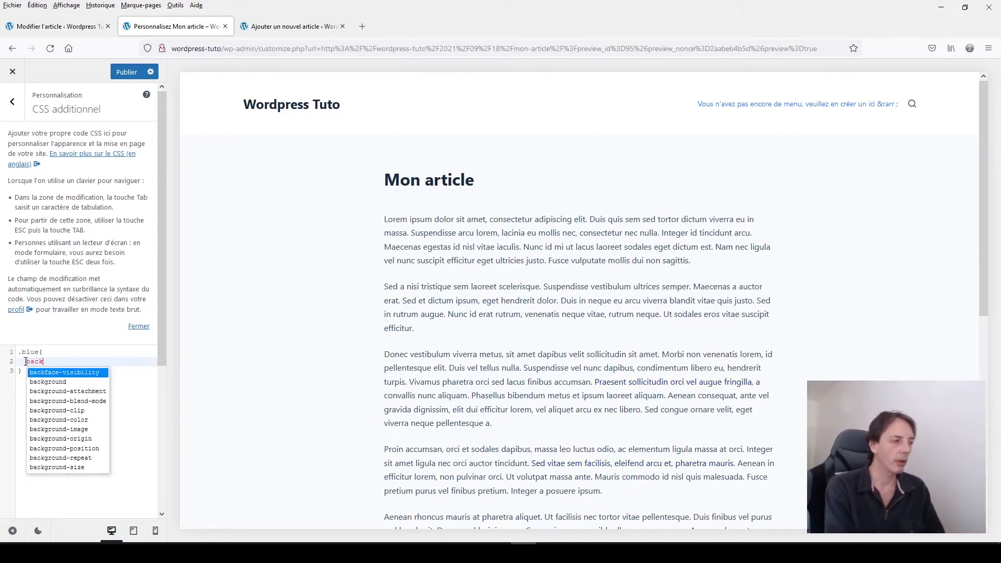
type("grou")
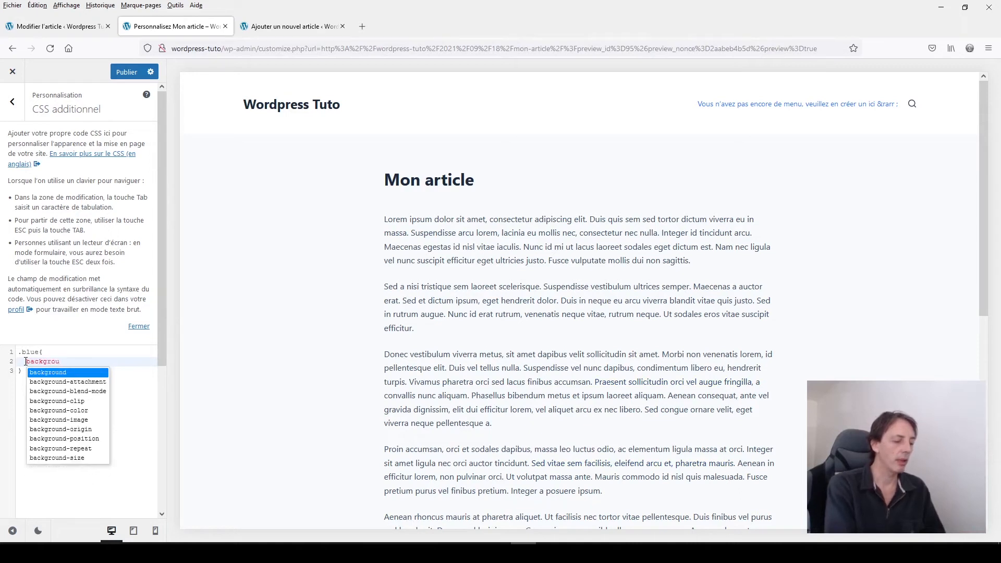
type("nd-color:")
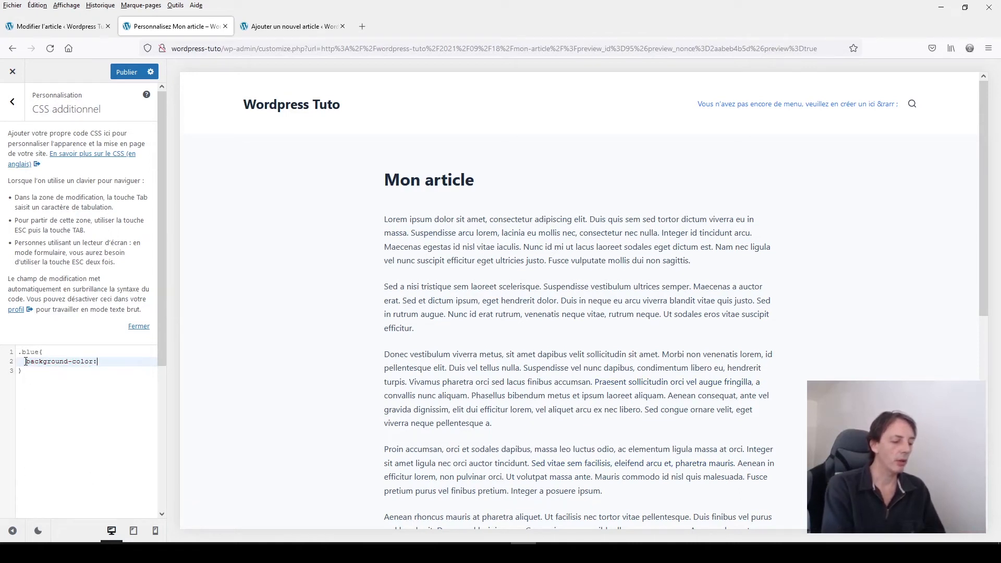
type("blue;")
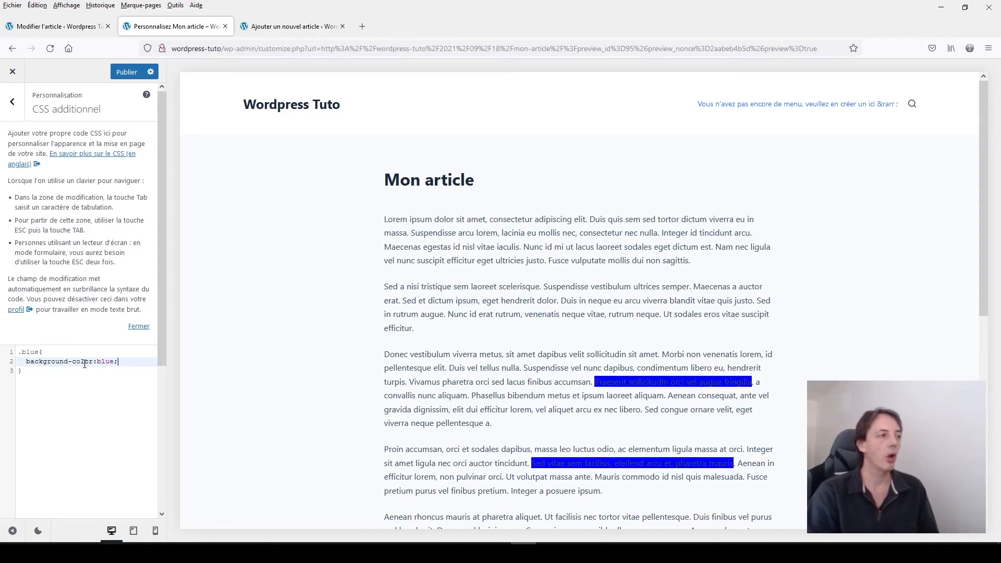
Replace the background declaration in the .blue rule with font-size:30px; and check the wrapped phrases in the preview
left_click_drag(27, 360, 124, 361)
type("fo")
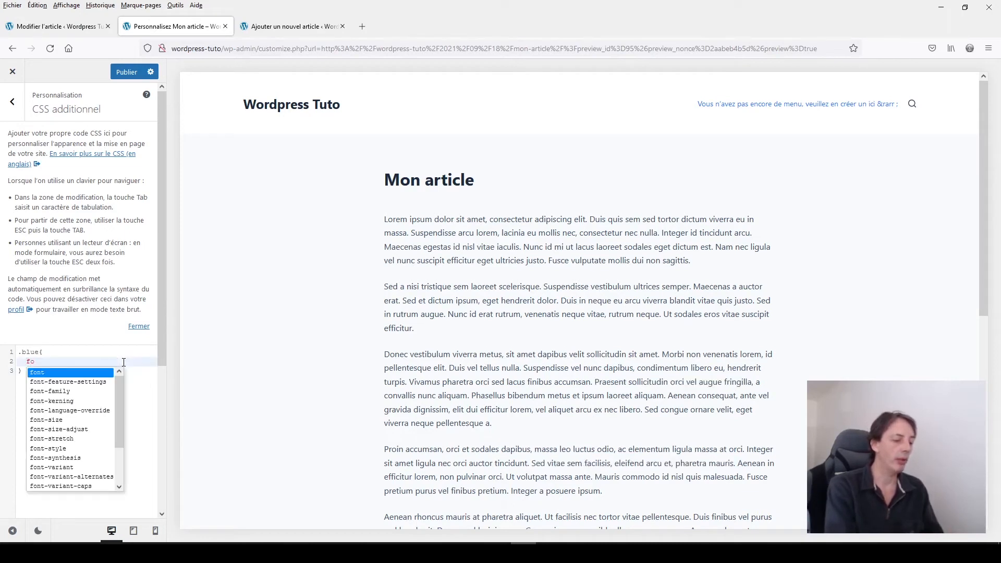
type("nt-siz")
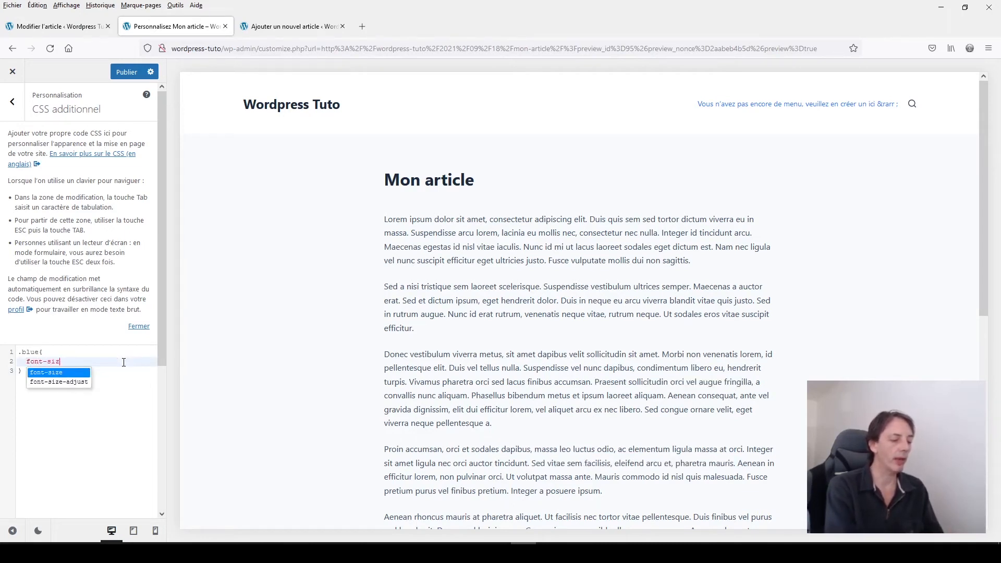
type("e:3")
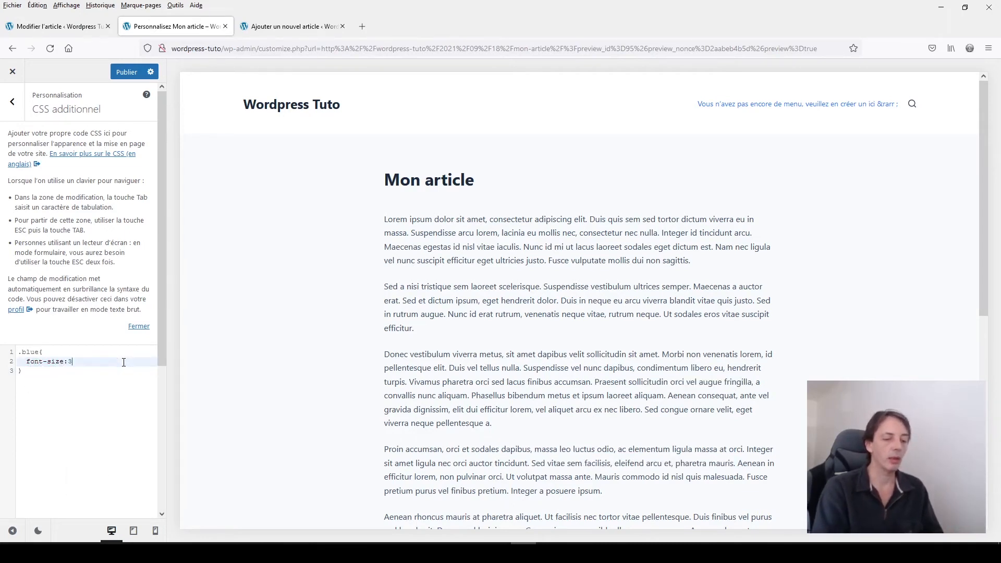
type("0px;")
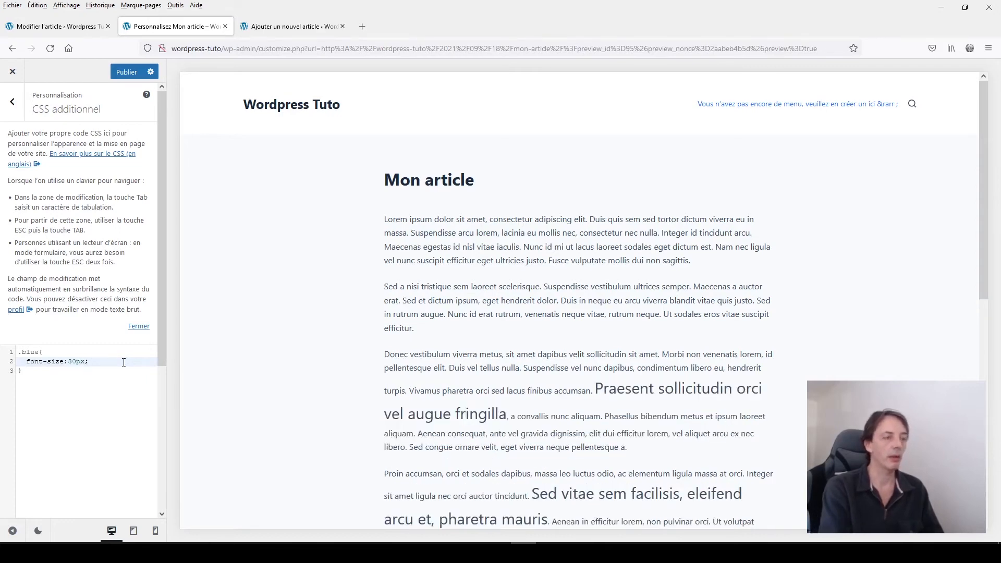
scroll(540, 262, "down", 4)
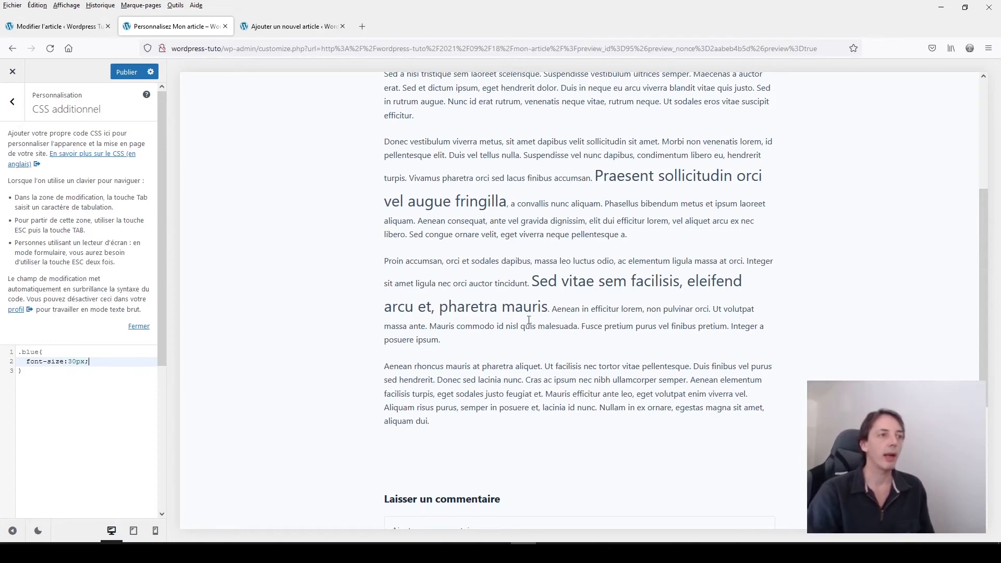
scroll(574, 367, "up", 5)
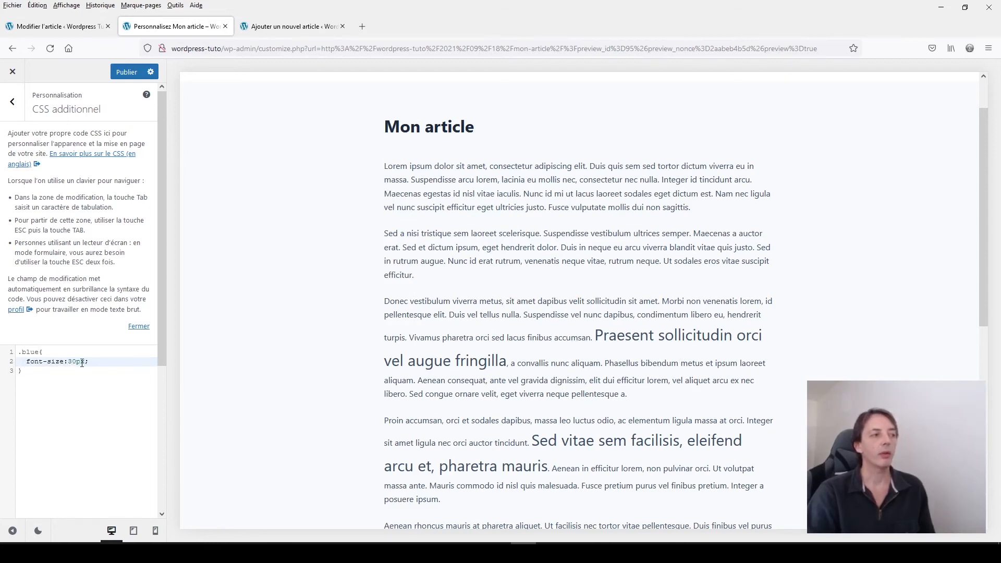
Publish the additional CSS, leave the customizer and return to editing the article
left_click(127, 72)
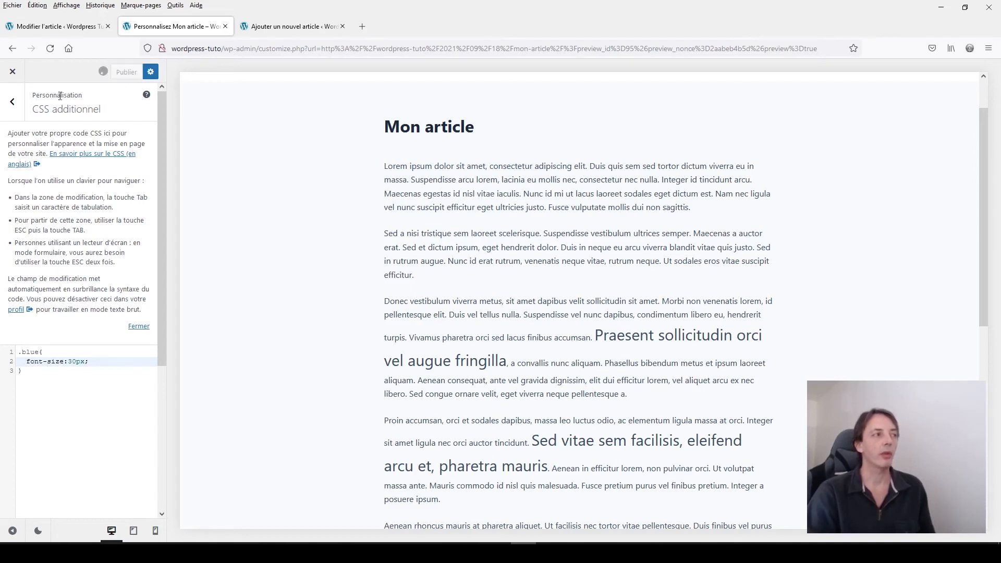
left_click(14, 74)
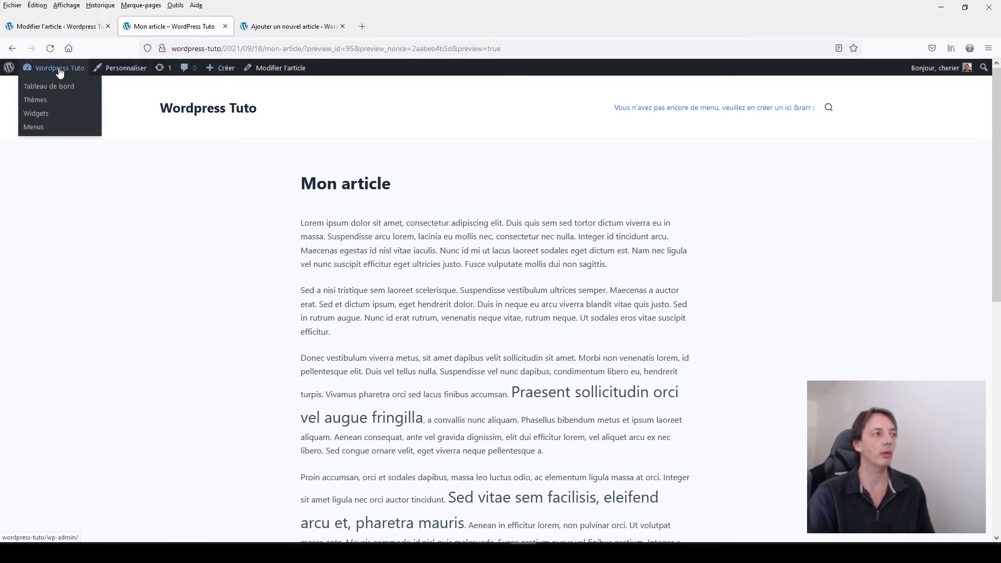
left_click(59, 87)
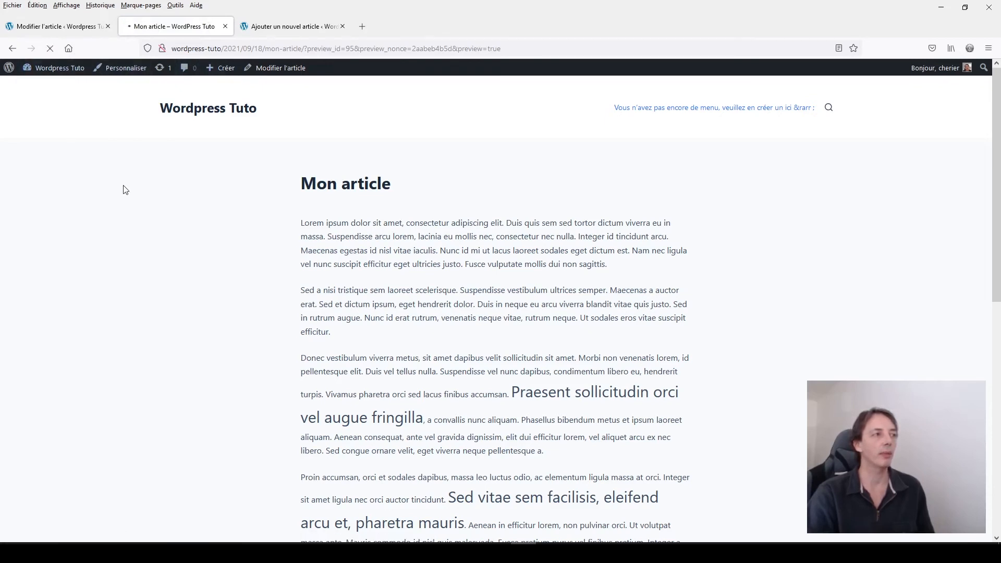
left_click(277, 74)
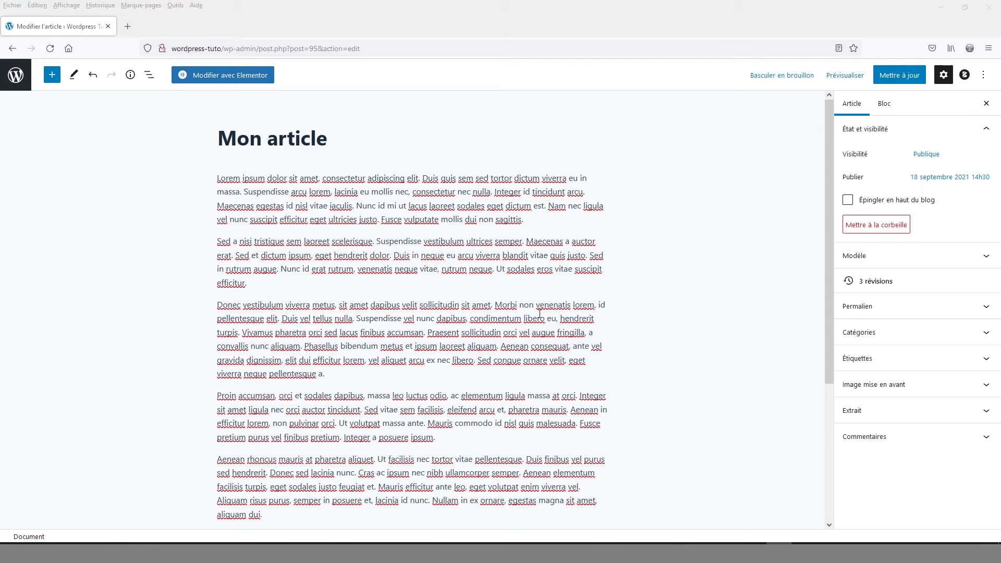
Assign the additional CSS class blue to the whole third paragraph block, beginning "Donec vestibulum"
left_click(309, 333)
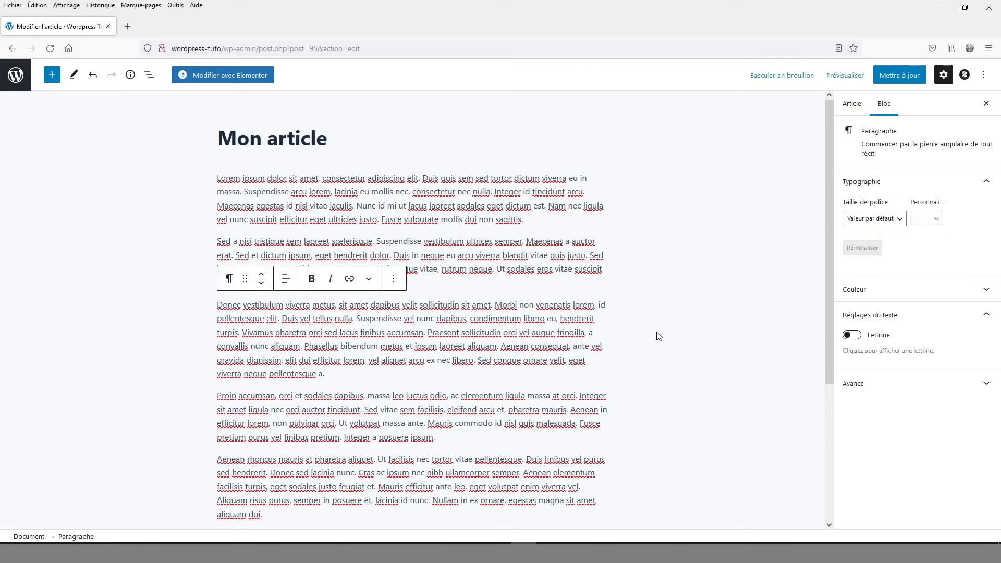
left_click(872, 384)
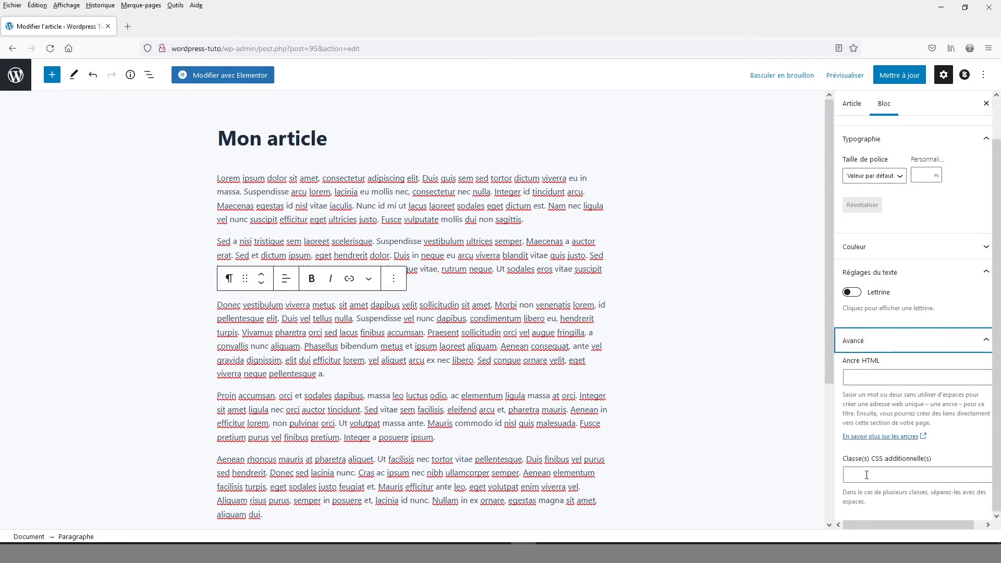
left_click(863, 475)
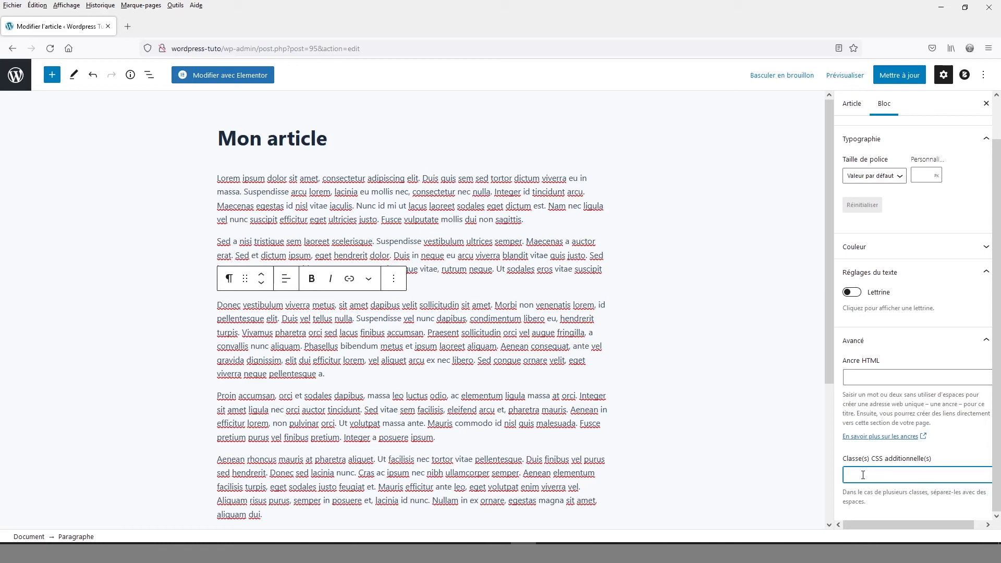
type("blue")
Update the article and view the third paragraph's styling on the published page
left_click(884, 85)
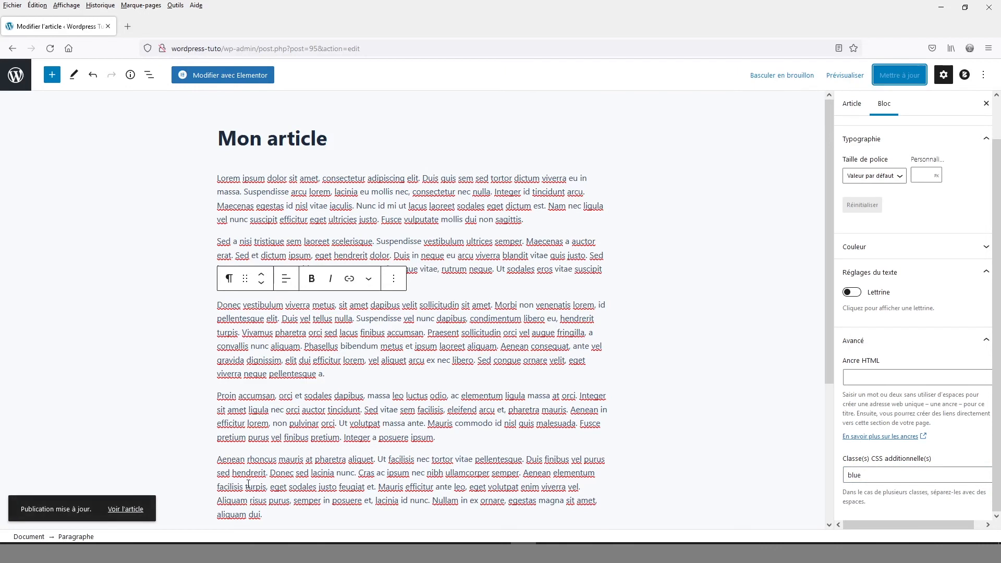
left_click(125, 509)
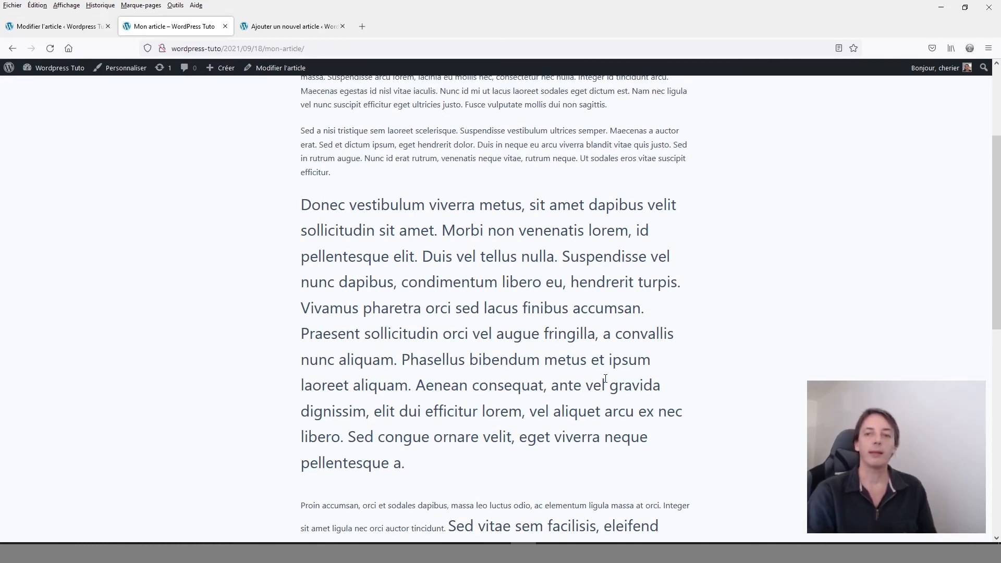
scroll(605, 379, "up", 1)
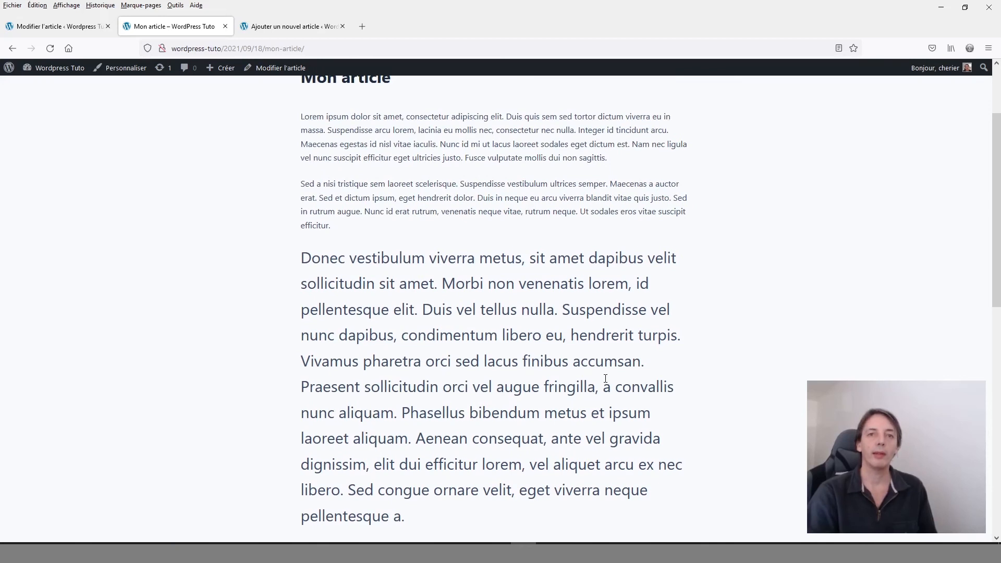